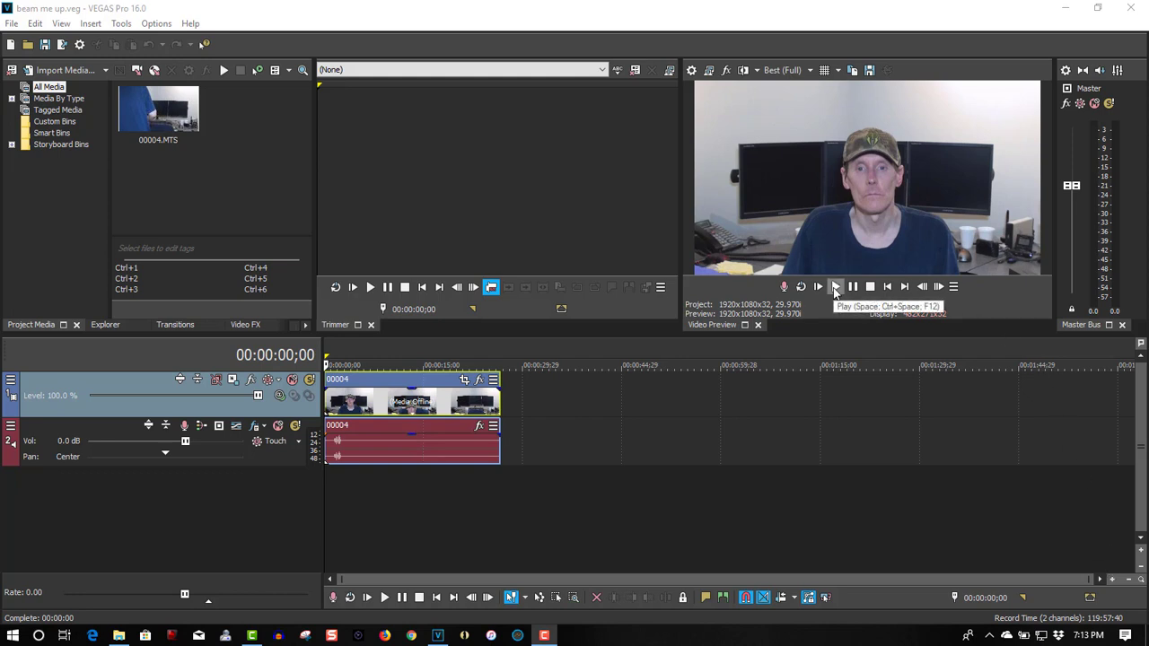
Split the clip at 00:00:03;17, where the person sits.
left_click(834, 288)
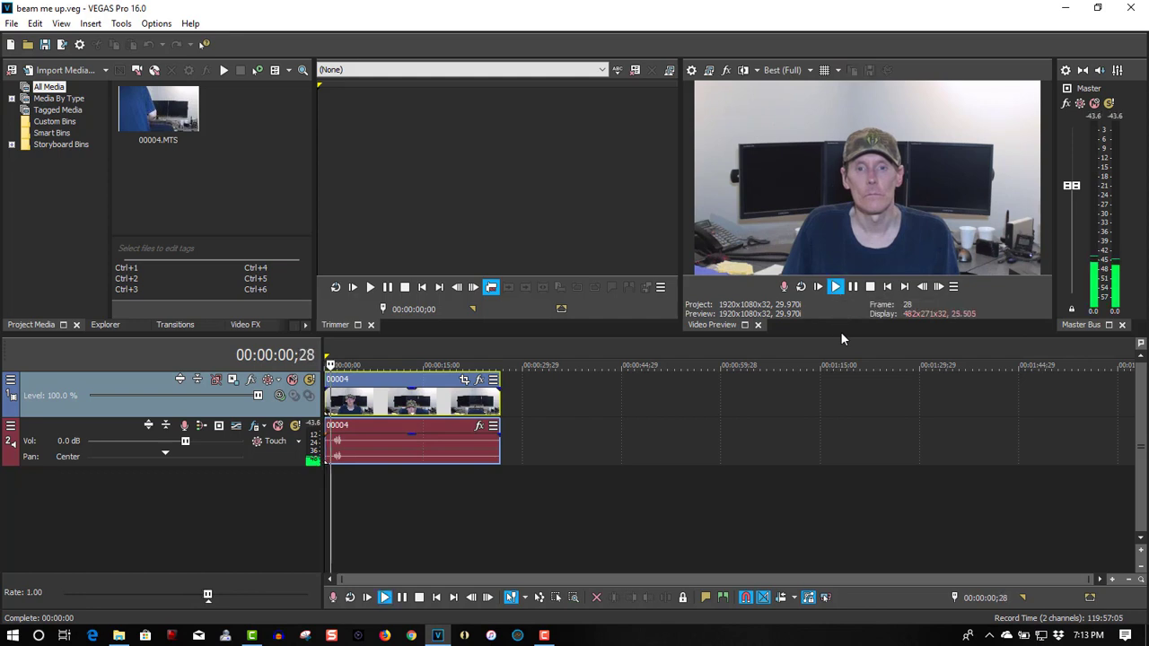
left_click(853, 288)
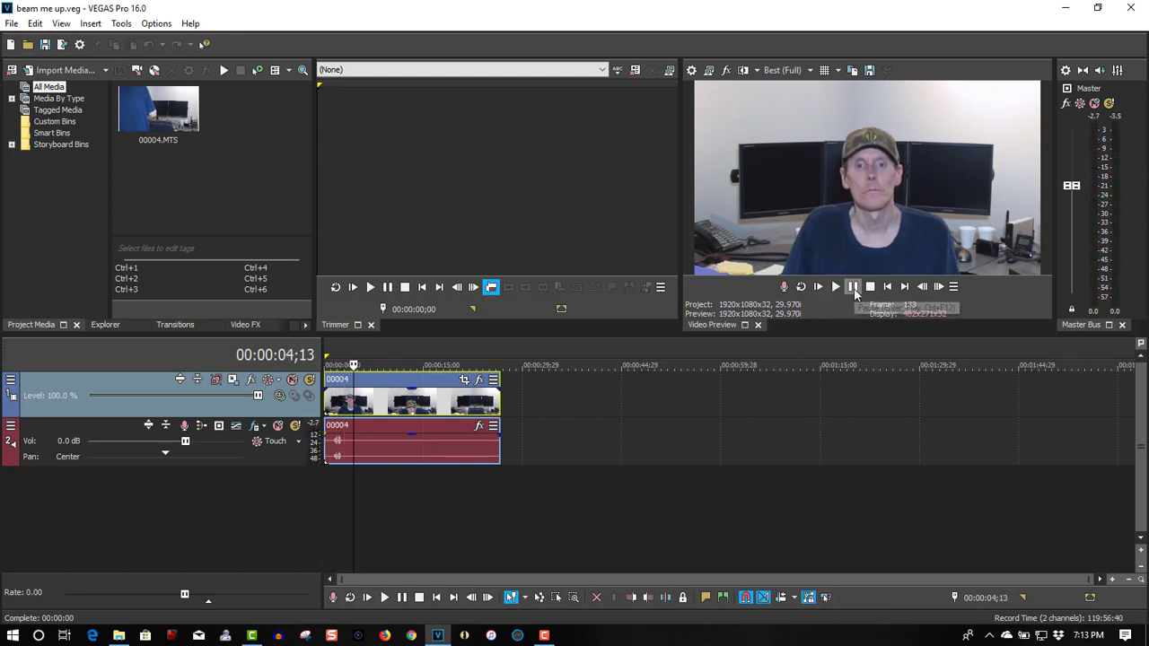
left_click(348, 469)
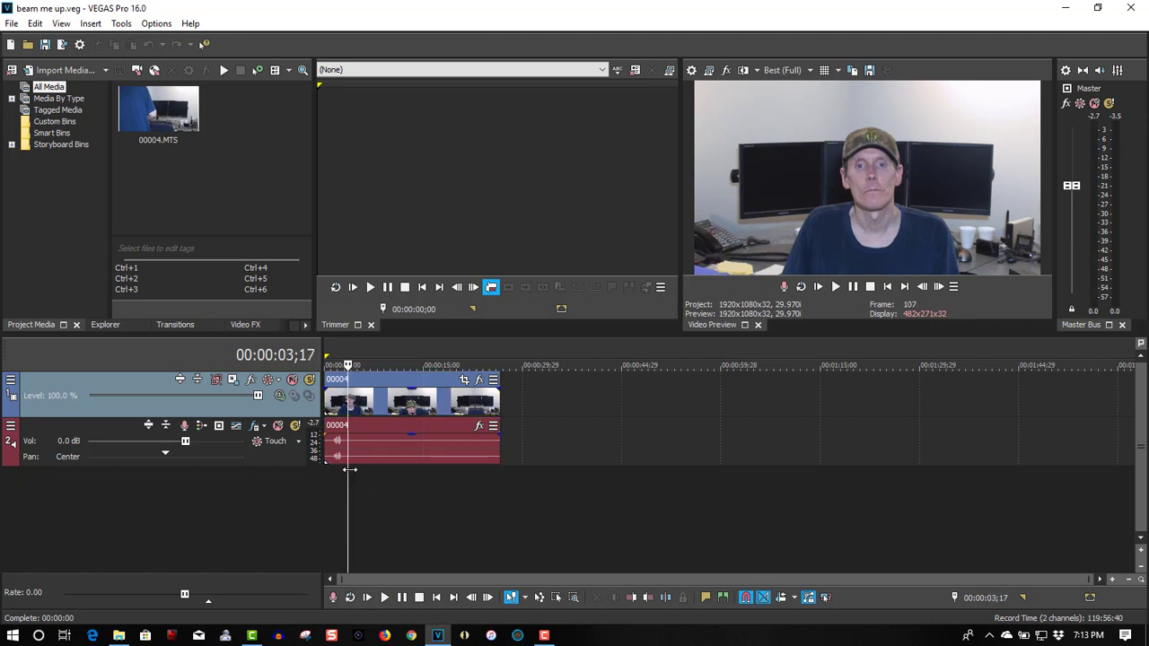
key("s")
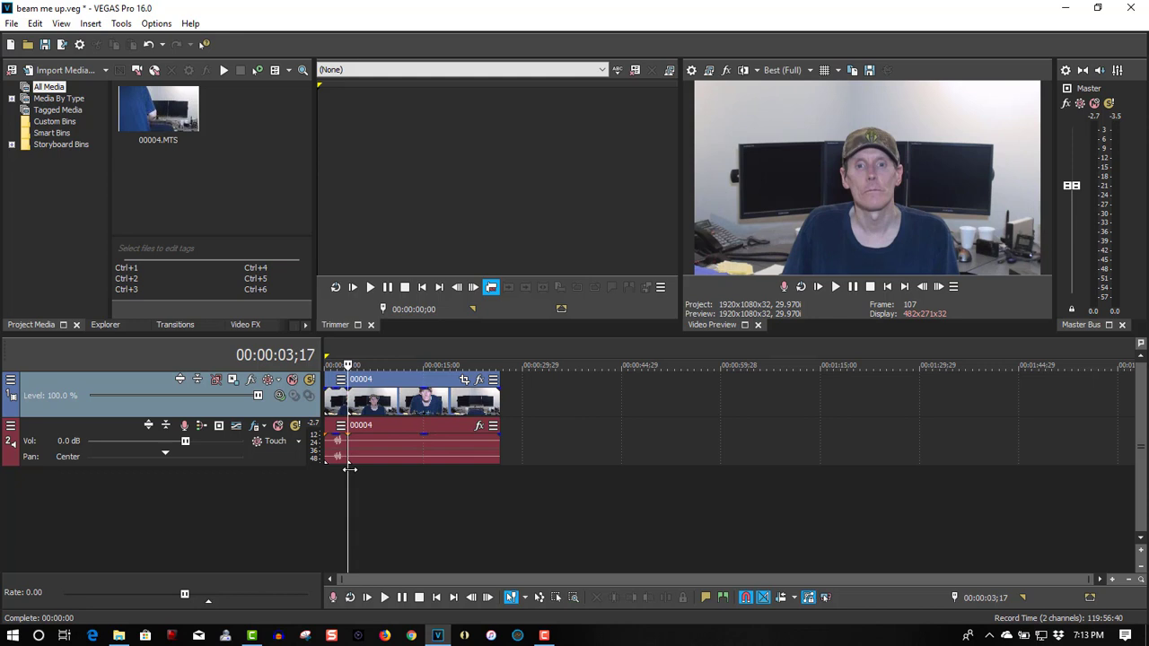
Save the empty-room frame at 00:00:22;27 as the snapshot back.png.
left_click(470, 356)
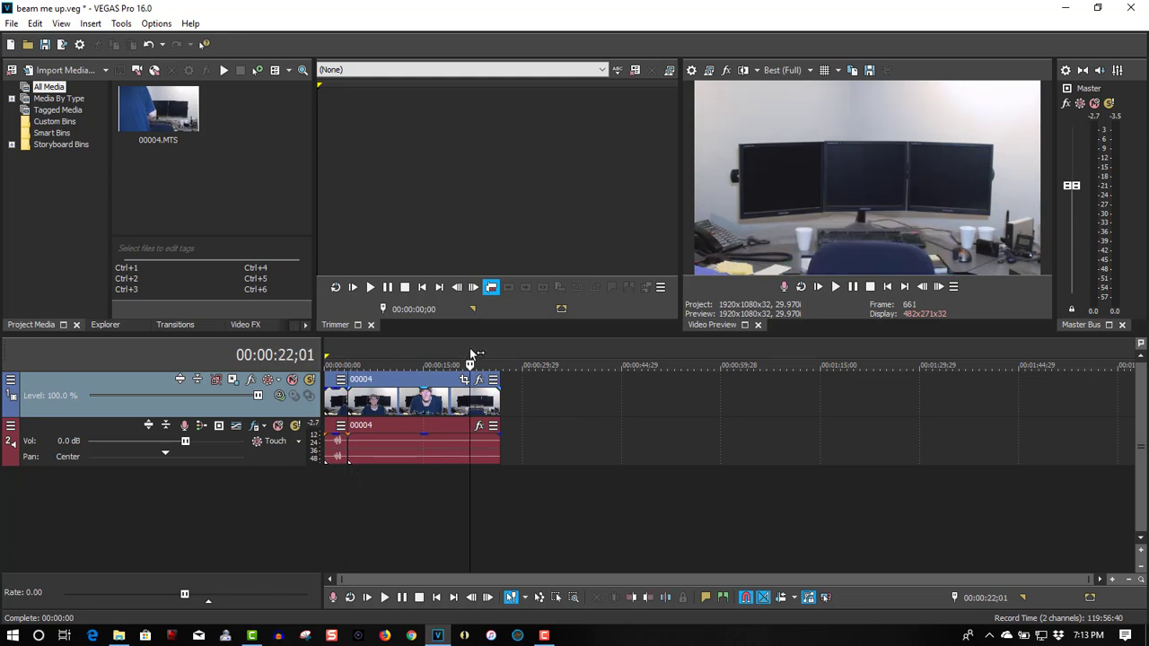
left_click(477, 354)
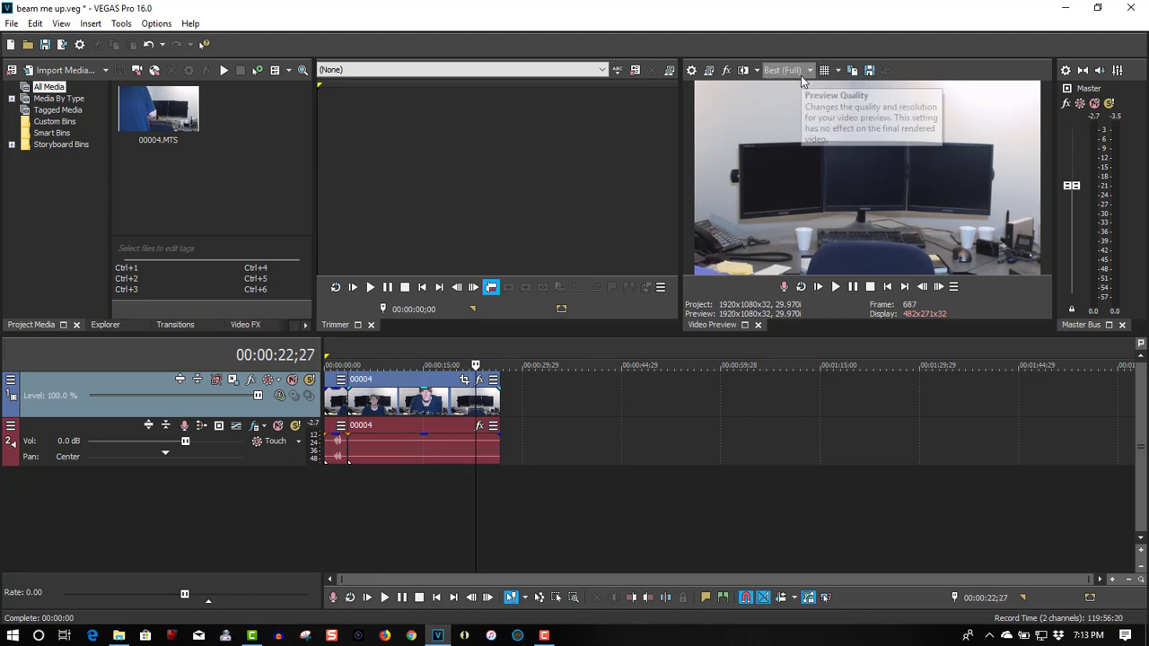
left_click(870, 72)
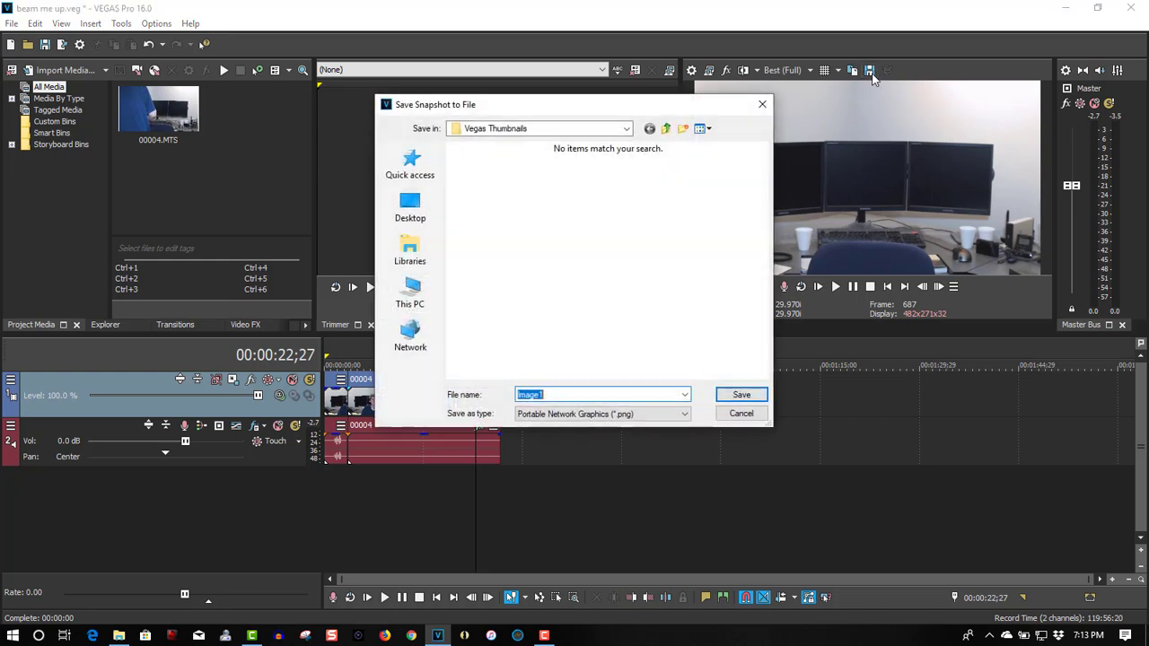
type("back")
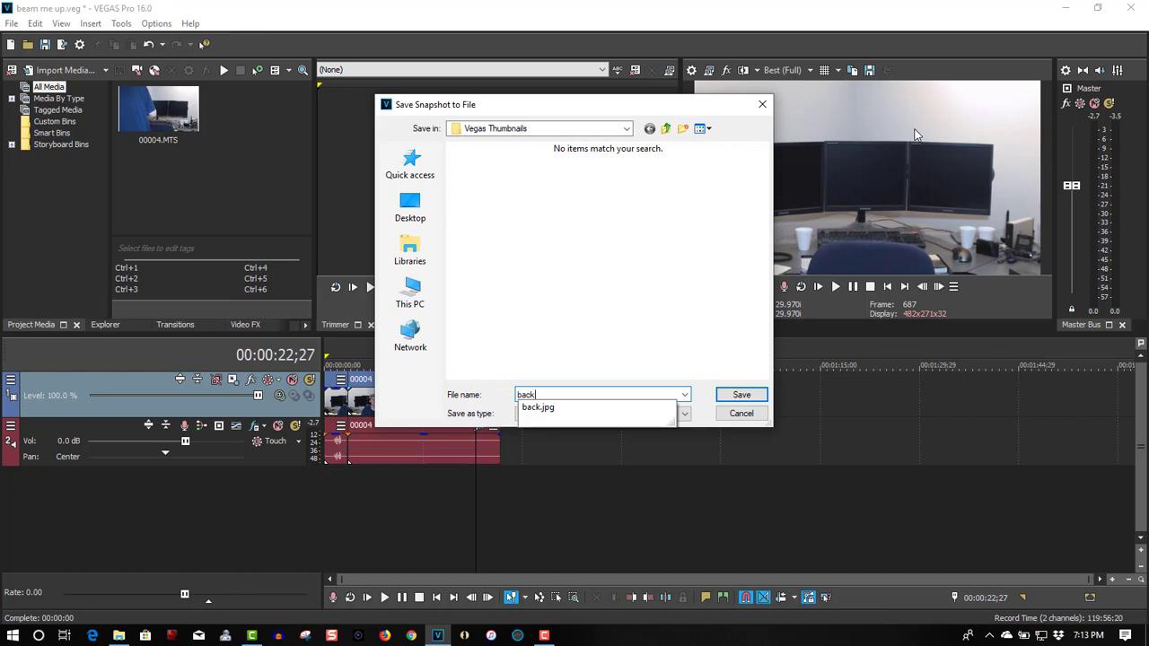
left_click(741, 396)
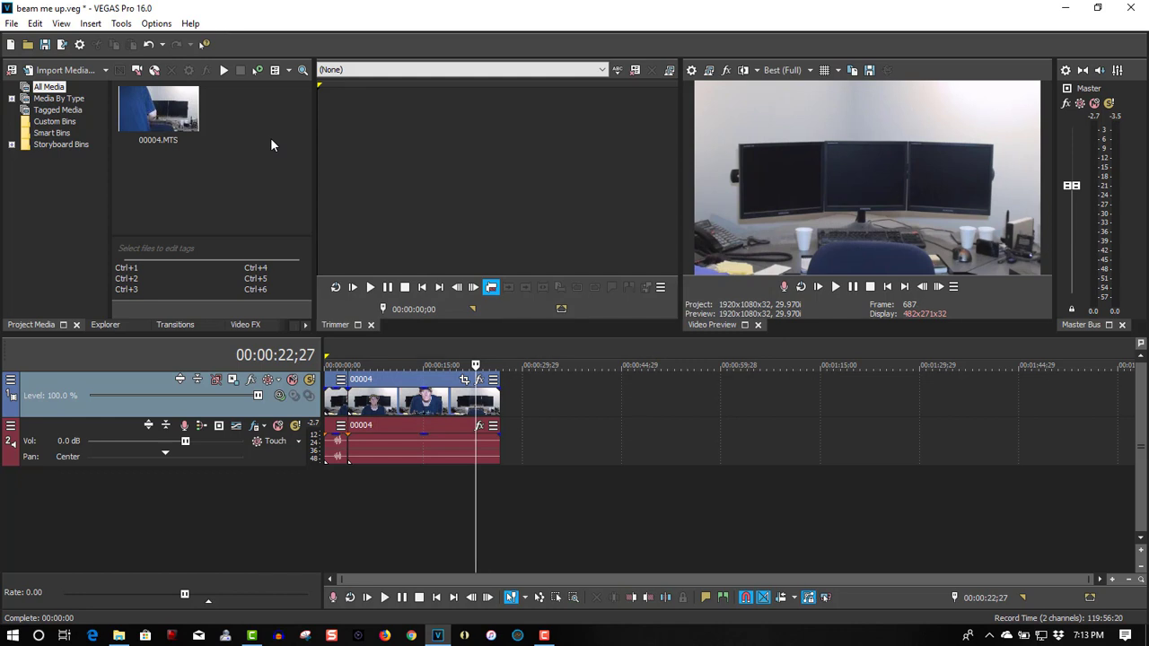
key("ctrl+v")
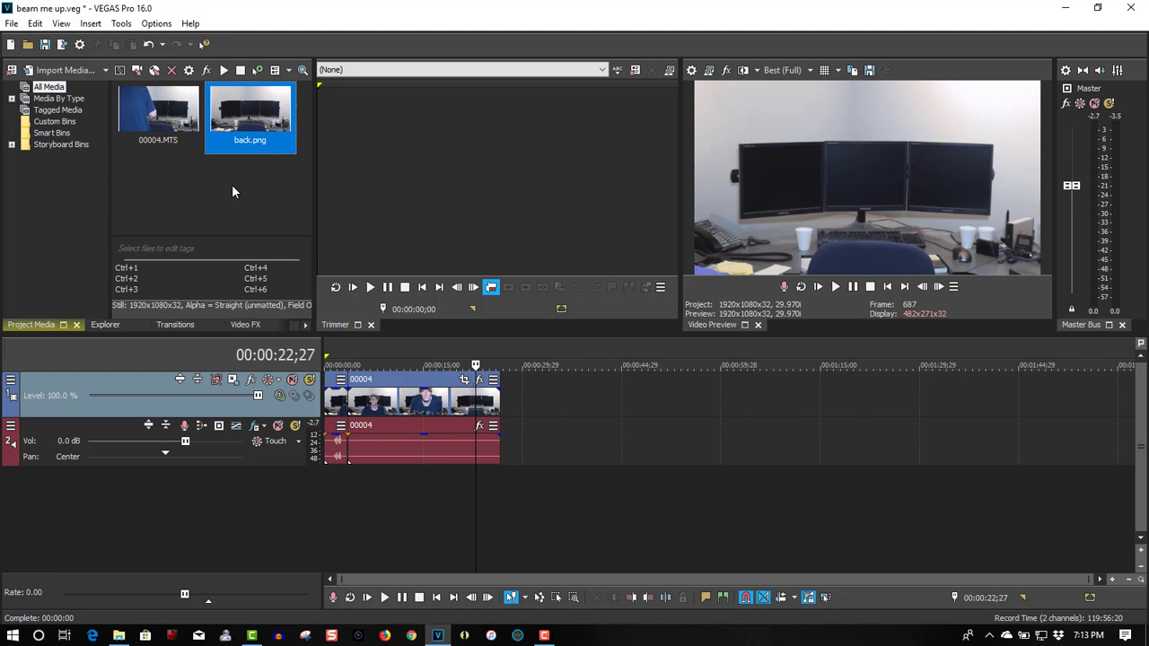
left_click(232, 184)
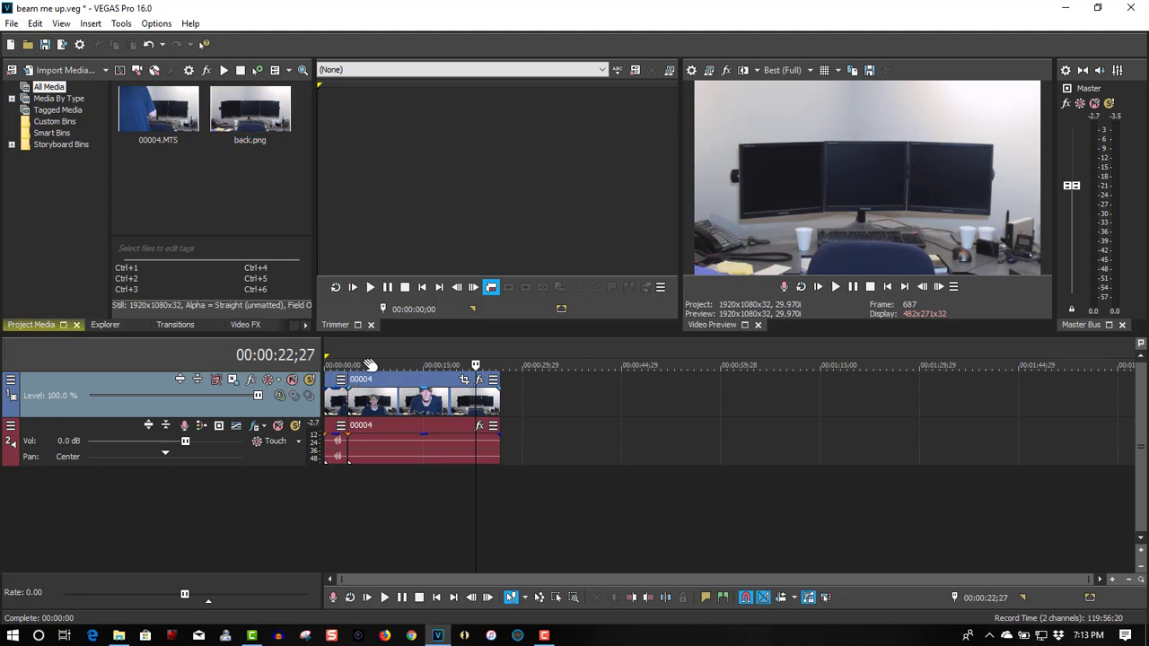
At 00:00:03;17, open the clip's Event Pan/Crop, enable Mask and switch to the Anchor Creation Tool.
left_click(350, 357)
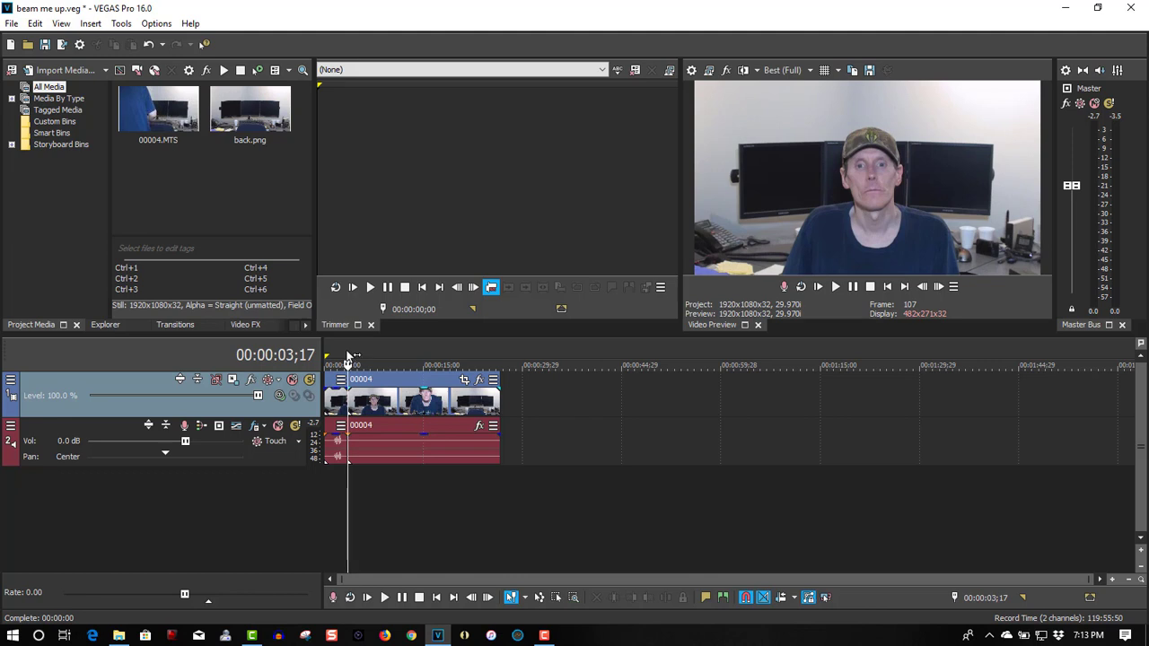
left_click(465, 381)
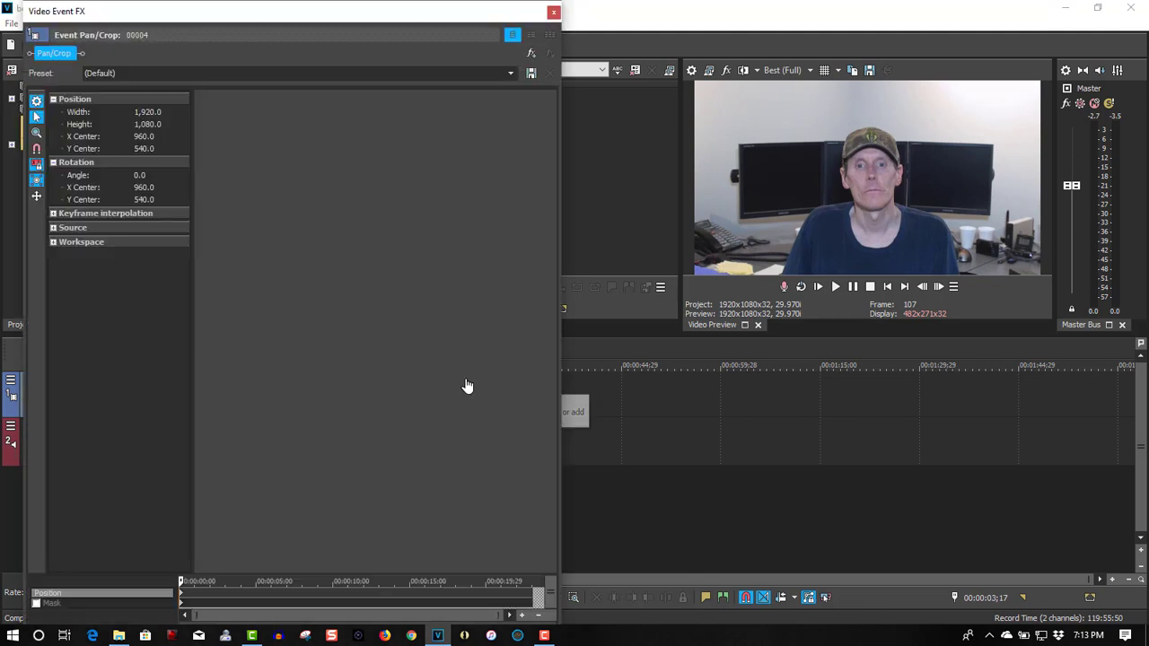
left_click(36, 604)
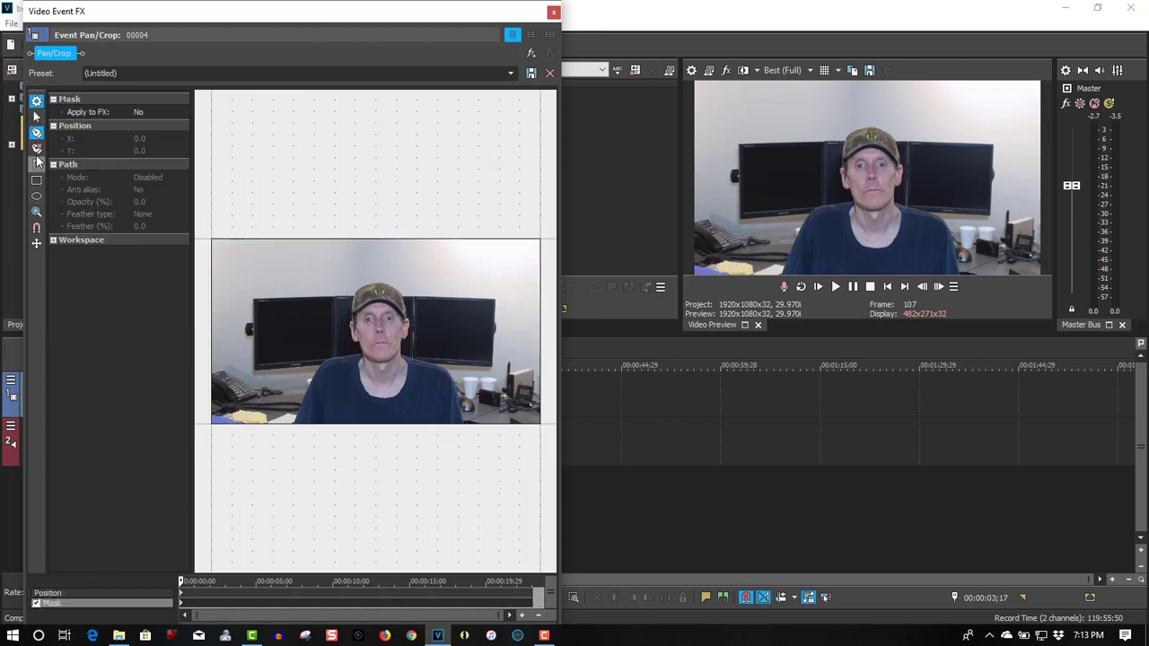
key("d")
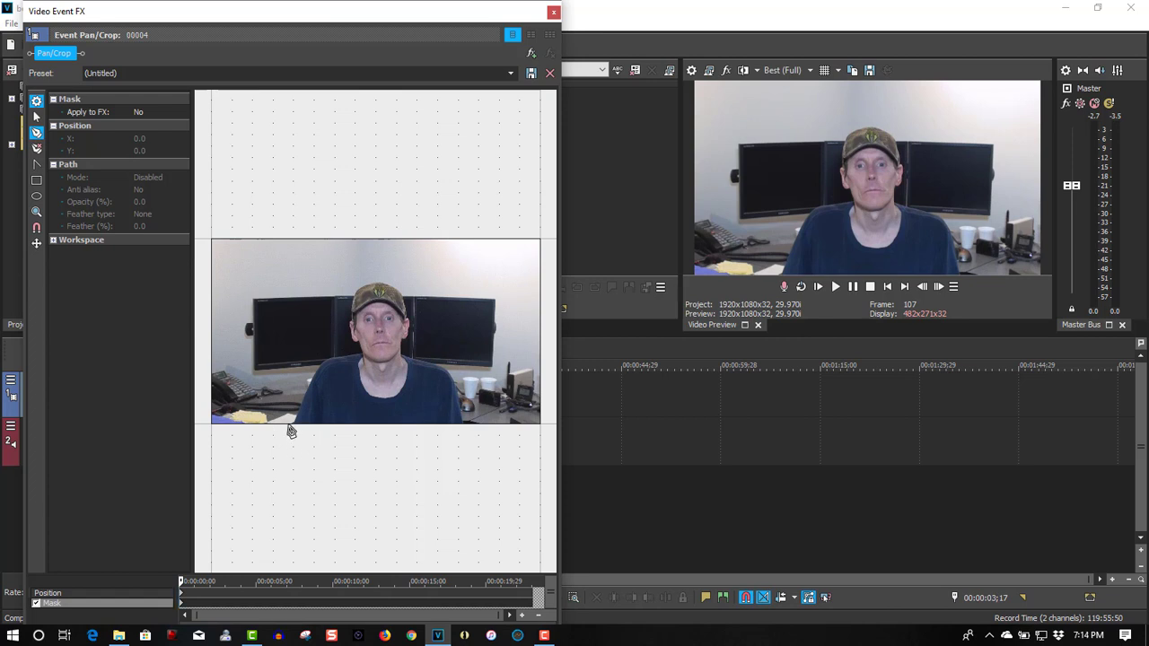
Trace mask points from the bottom edge up the left shoulder toward the neck.
left_click(289, 424)
left_click(295, 418)
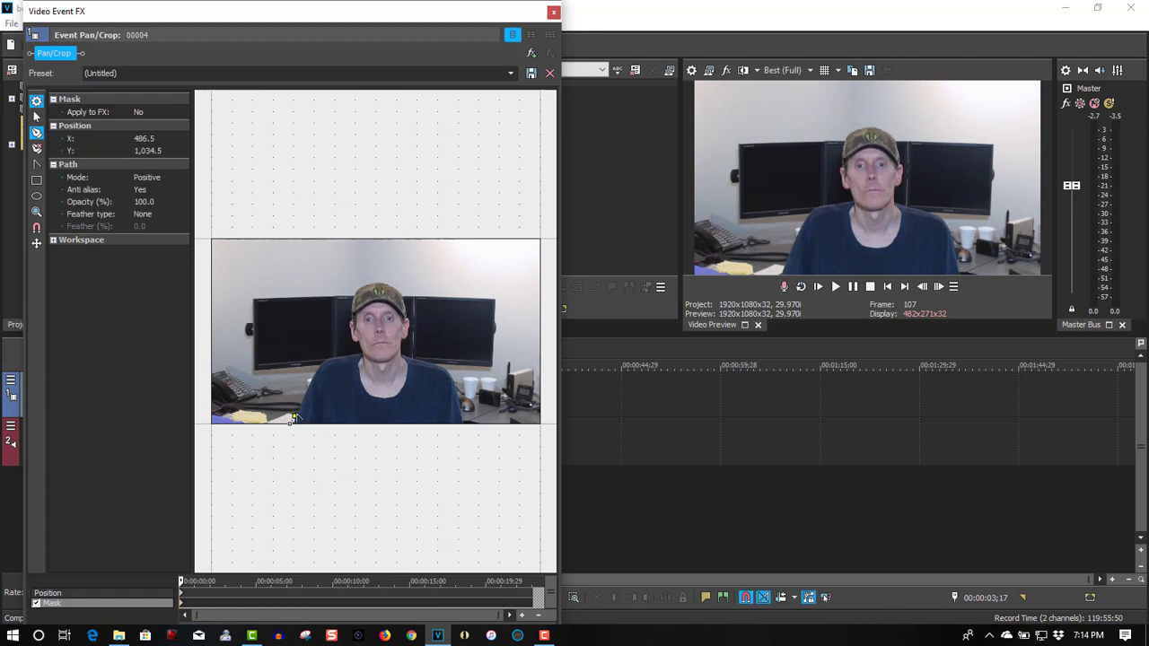
left_click(299, 405)
left_click(301, 396)
left_click(306, 383)
left_click(309, 376)
left_click(314, 368)
left_click(318, 363)
left_click(324, 358)
Continue the mask around the head and right shoulder, then close the path at its start.
left_click(329, 357)
left_click(339, 355)
left_click(353, 354)
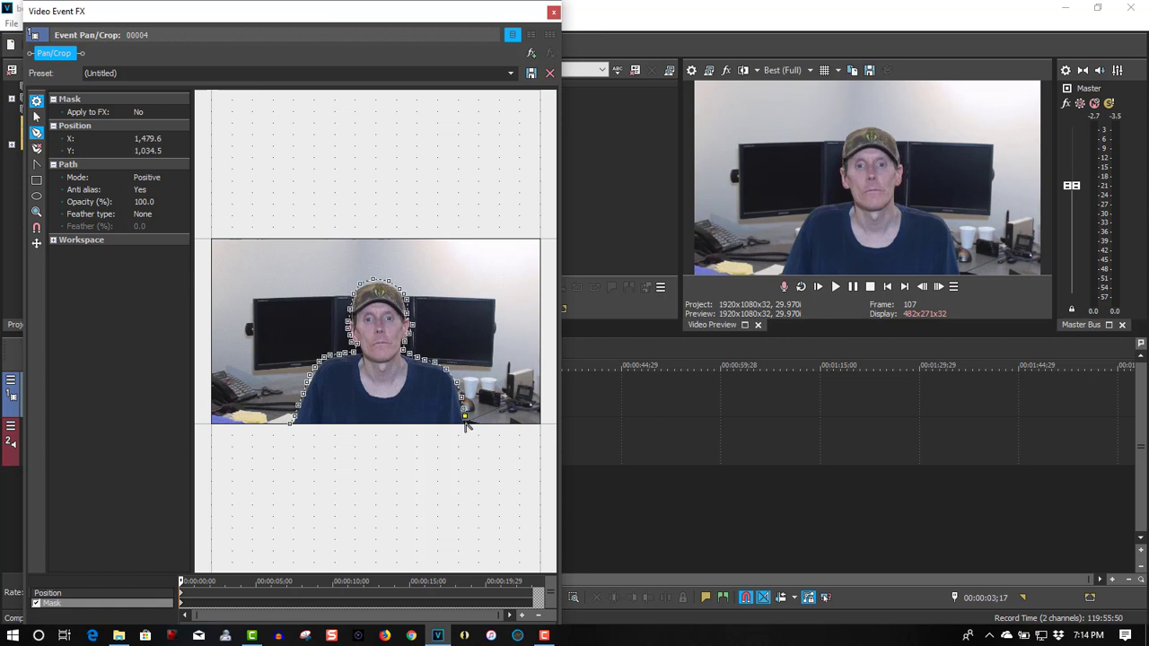
left_click(462, 430)
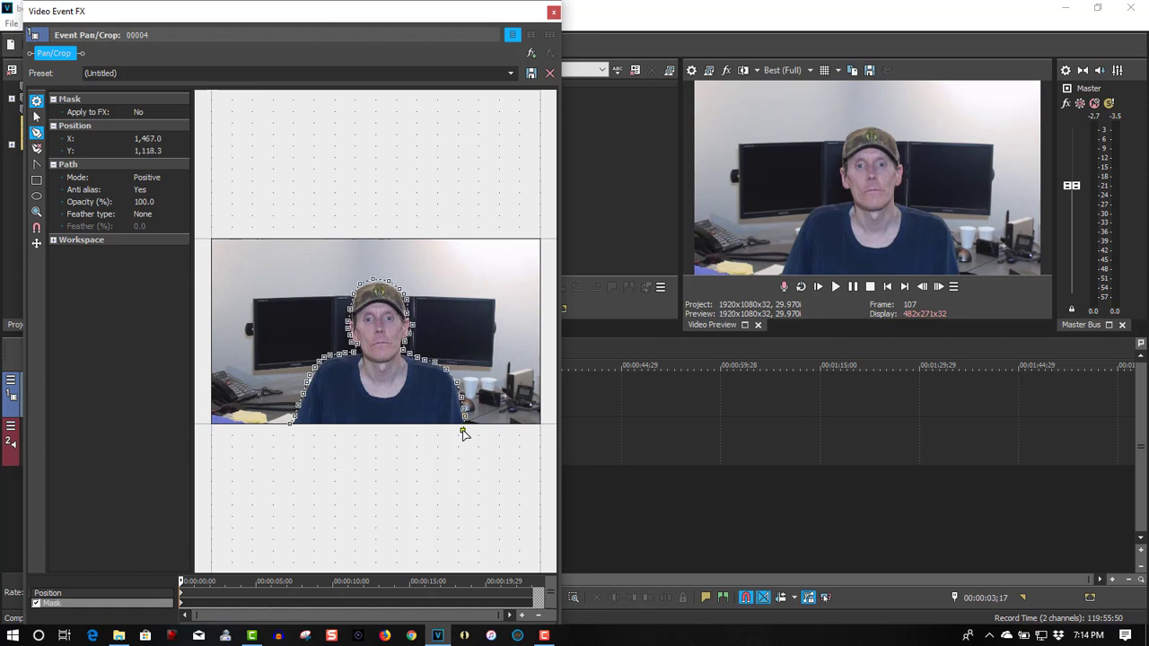
left_click(292, 427)
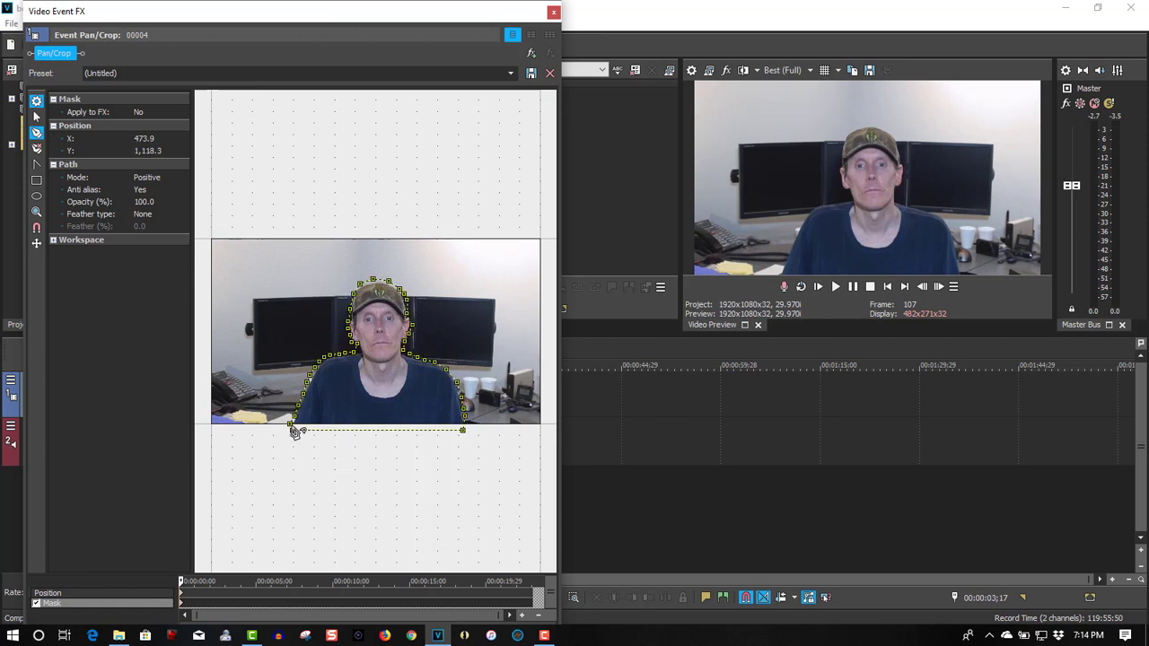
left_click(554, 12)
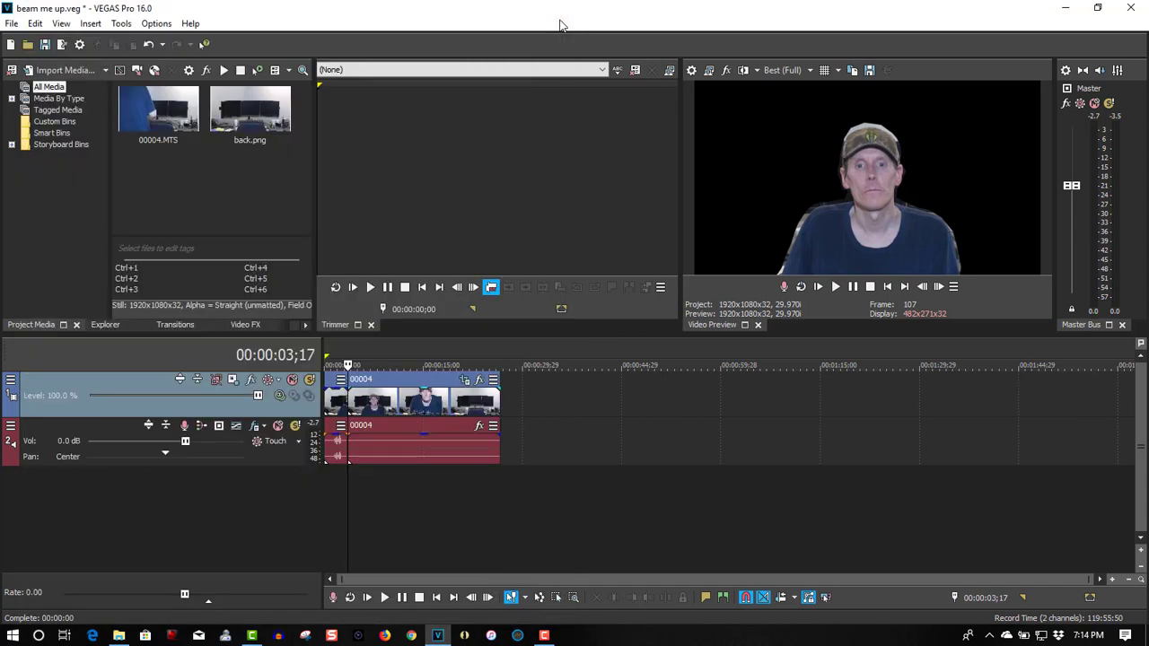
Save the masked person frame as the snapshot me.png.
left_click(869, 71)
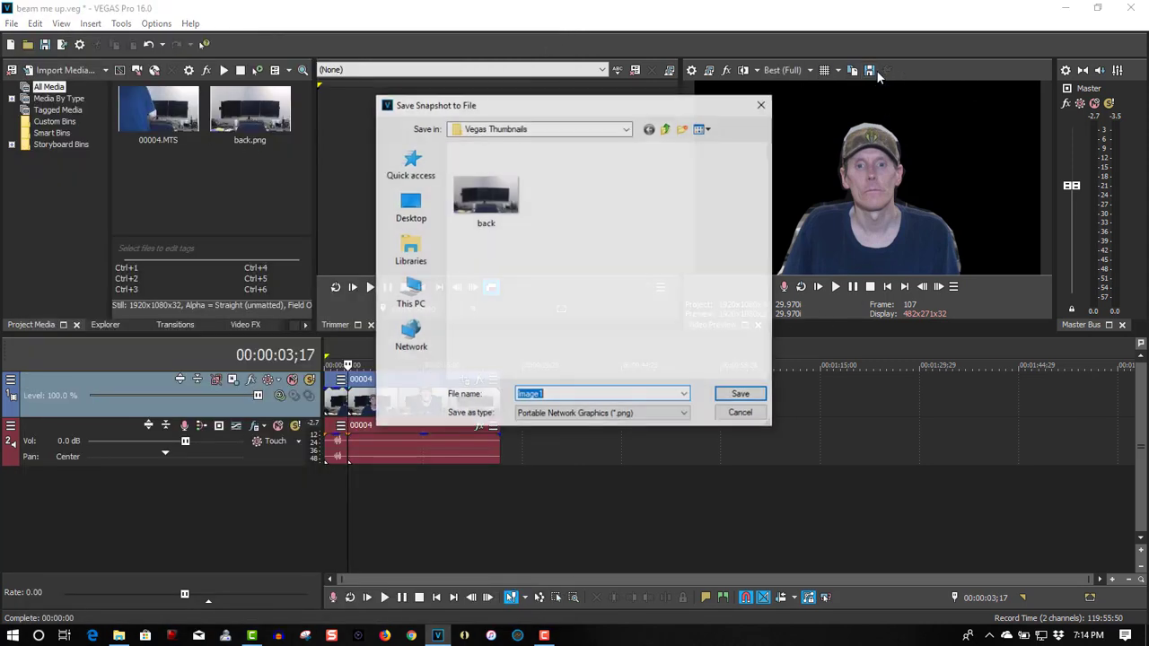
type("me")
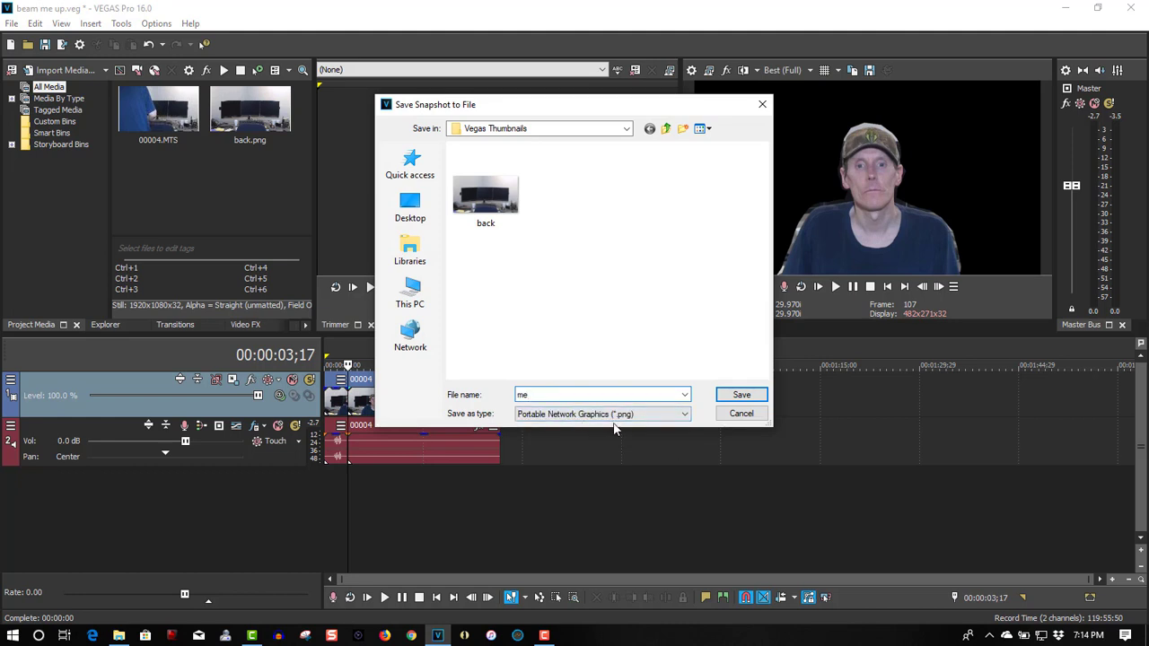
left_click(727, 396)
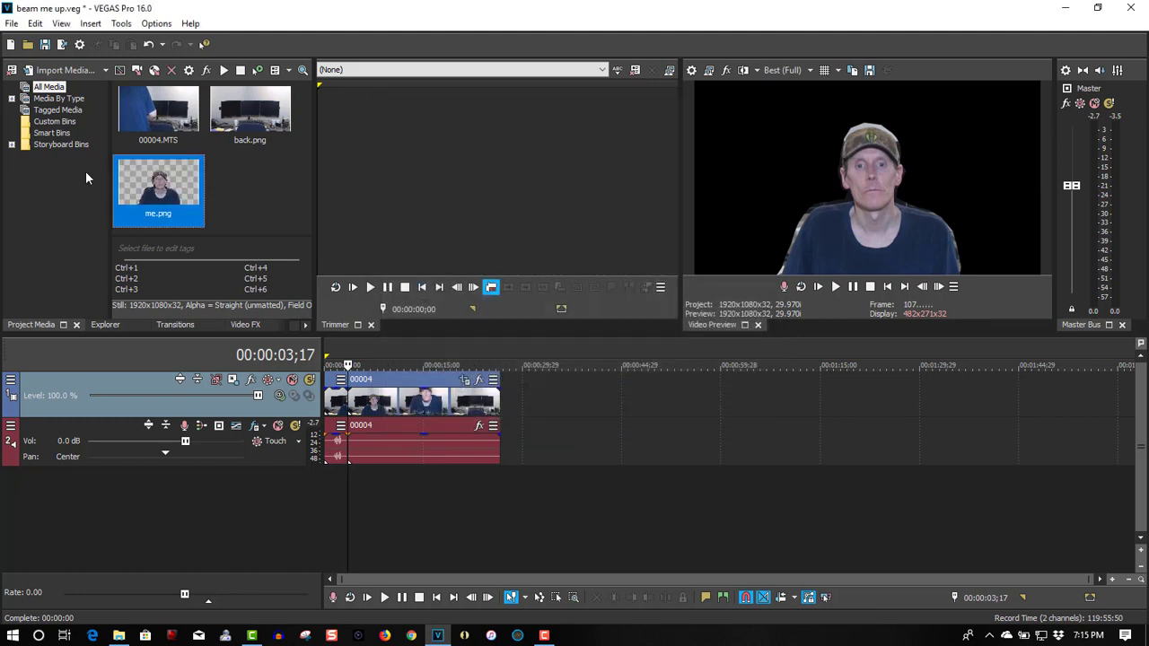
Move the later clip down the timeline and insert a new top video track.
left_click_drag(400, 397, 1086, 408)
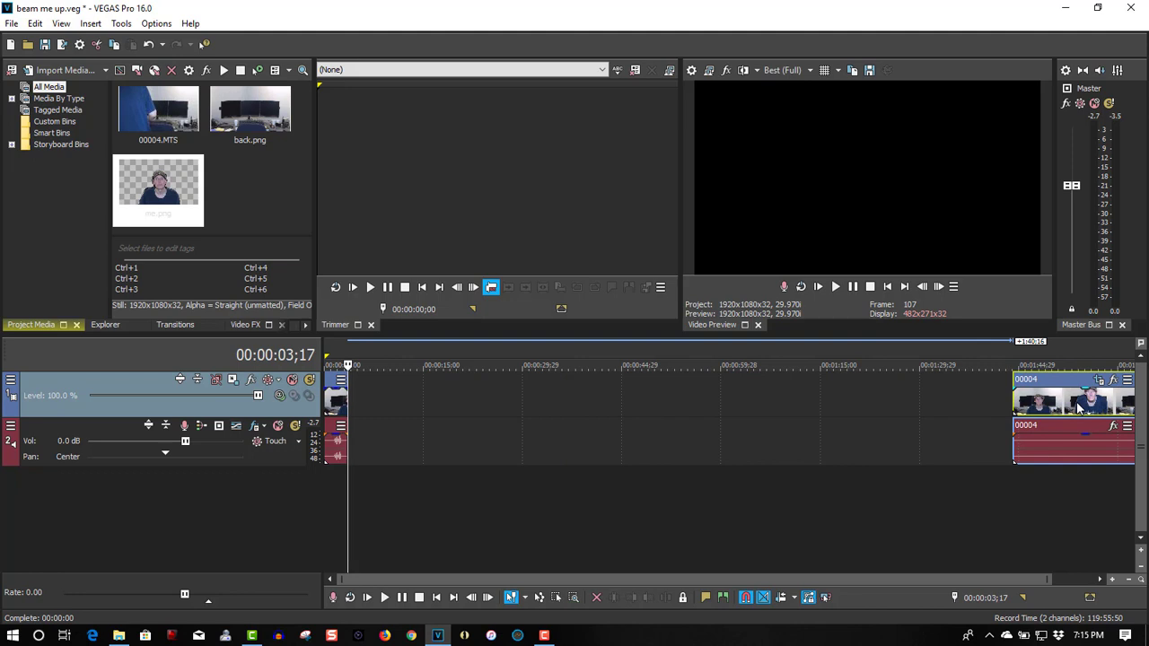
right_click(455, 399)
left_click(489, 260)
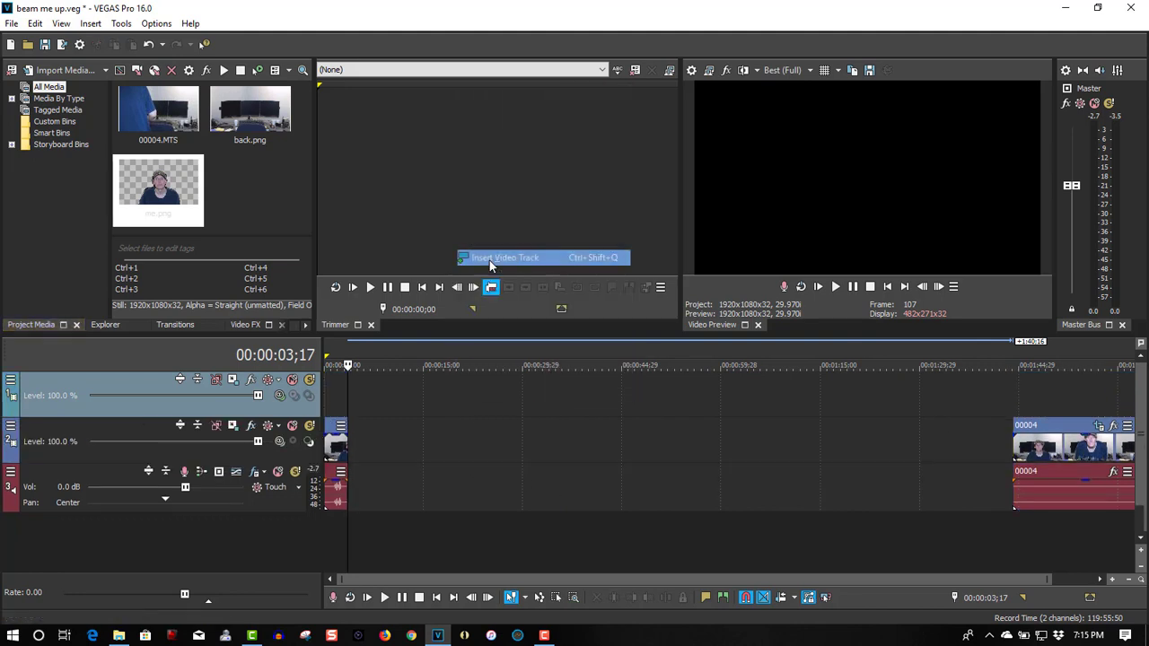
Place me.png at the start of the top track and back.png below, lengthened to cover it.
left_click(162, 192)
left_click_drag(293, 323, 352, 402)
scroll(638, 489, "up", 3)
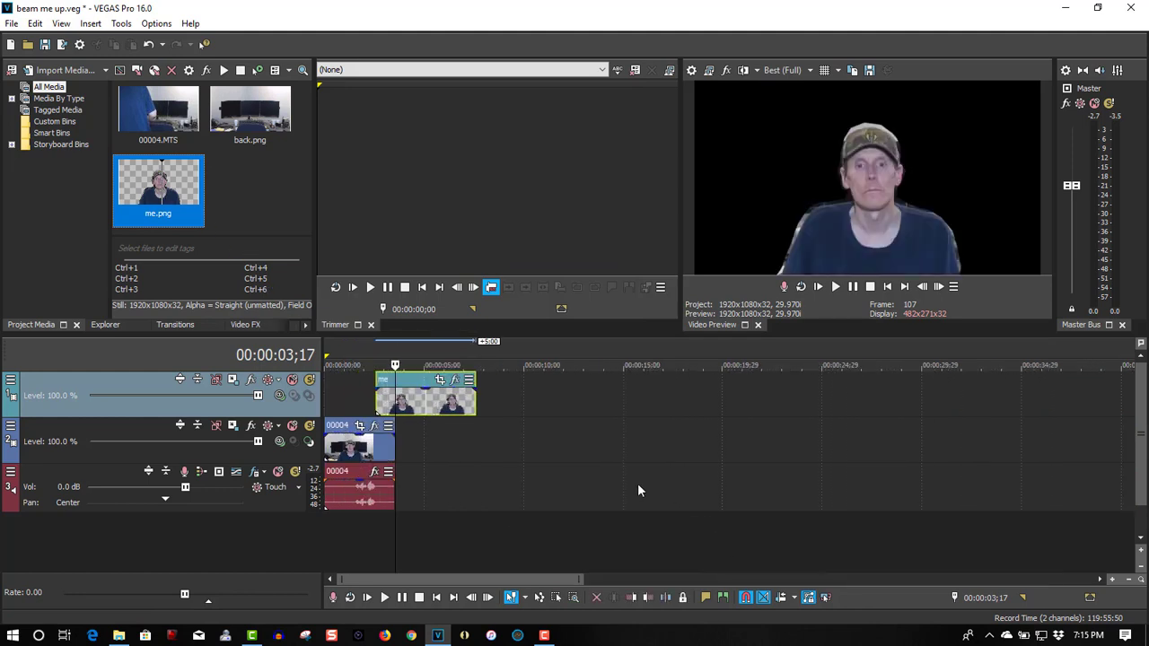
left_click_drag(433, 408, 426, 408)
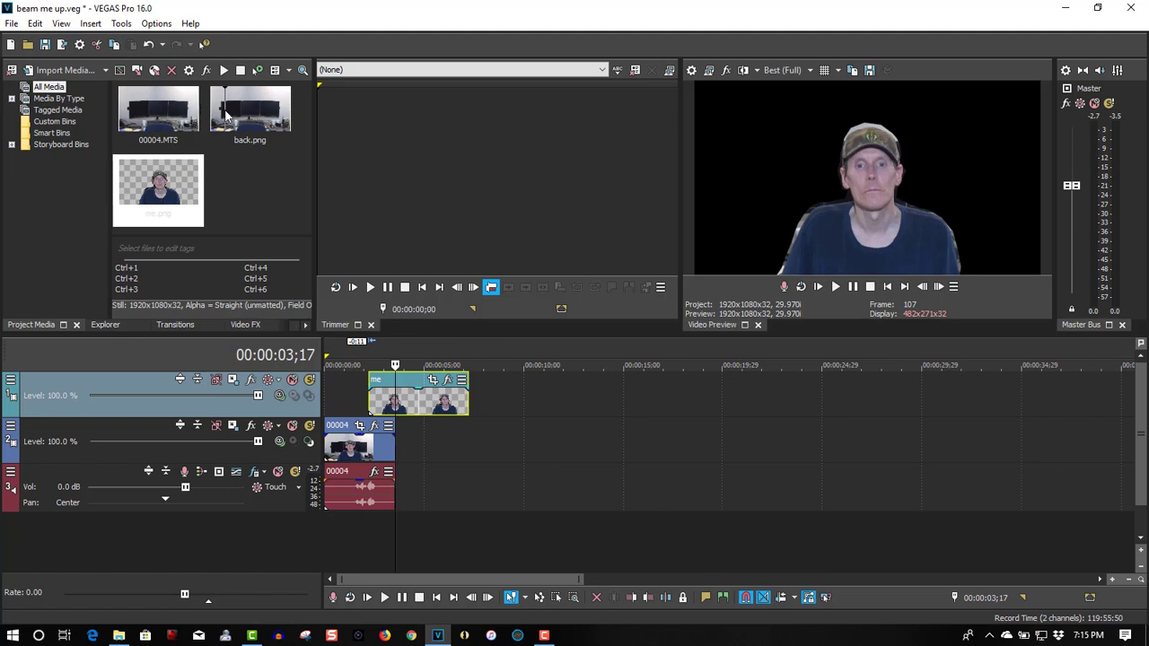
left_click_drag(229, 108, 382, 528)
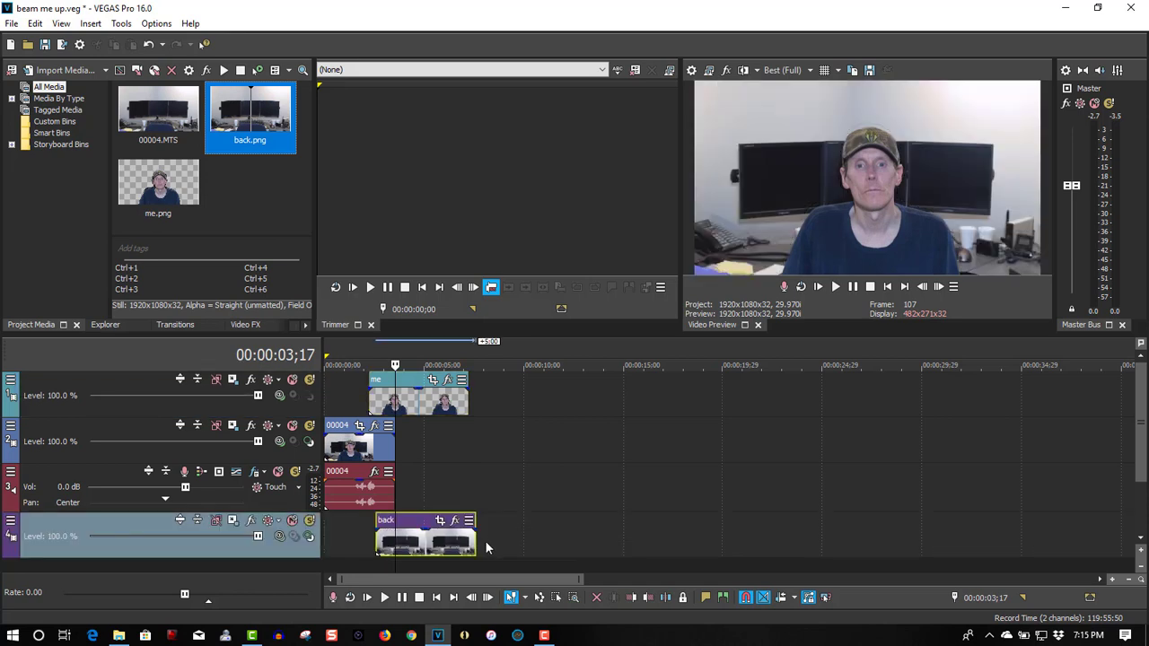
left_click_drag(477, 541, 506, 538)
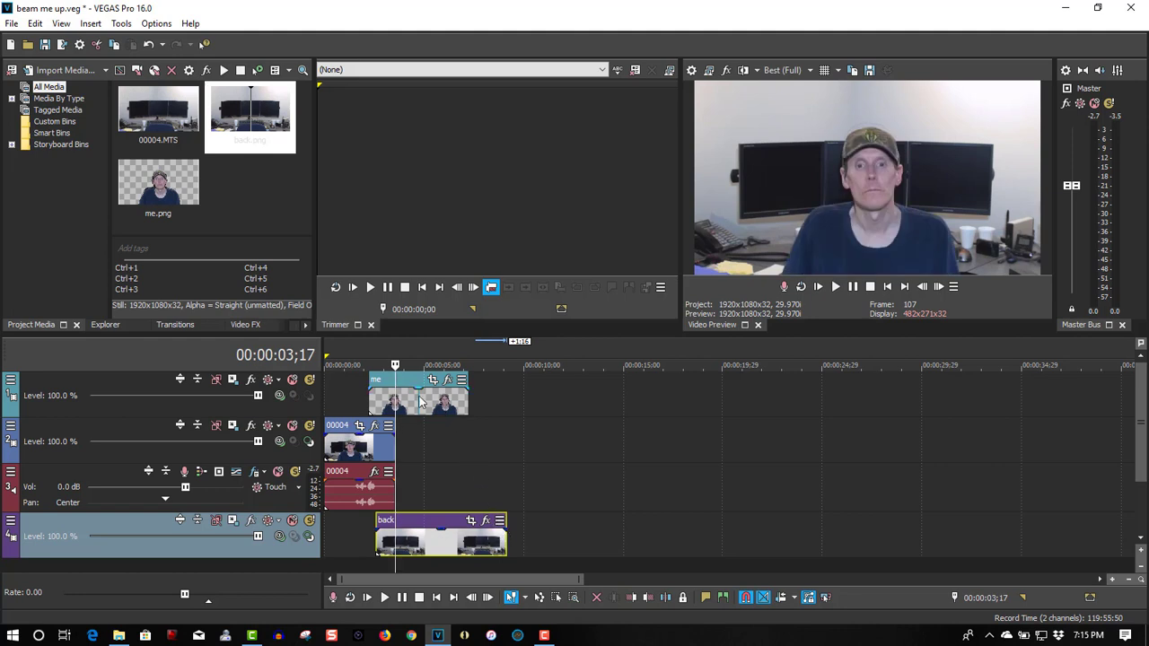
left_click(356, 365)
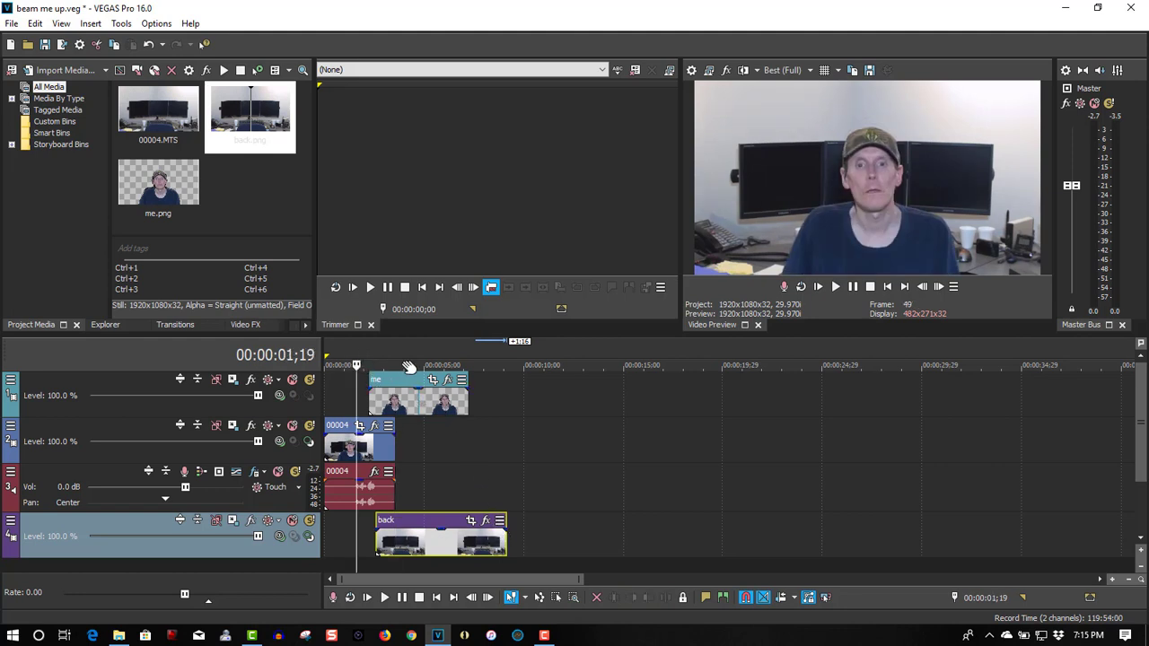
left_click(834, 286)
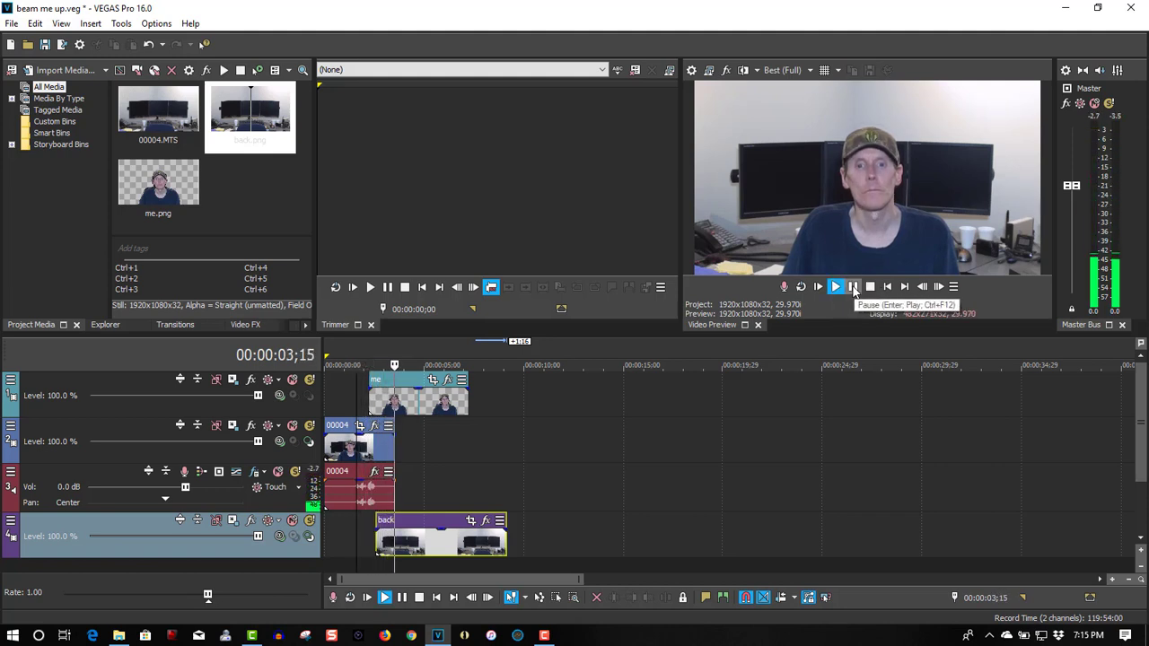
left_click(852, 286)
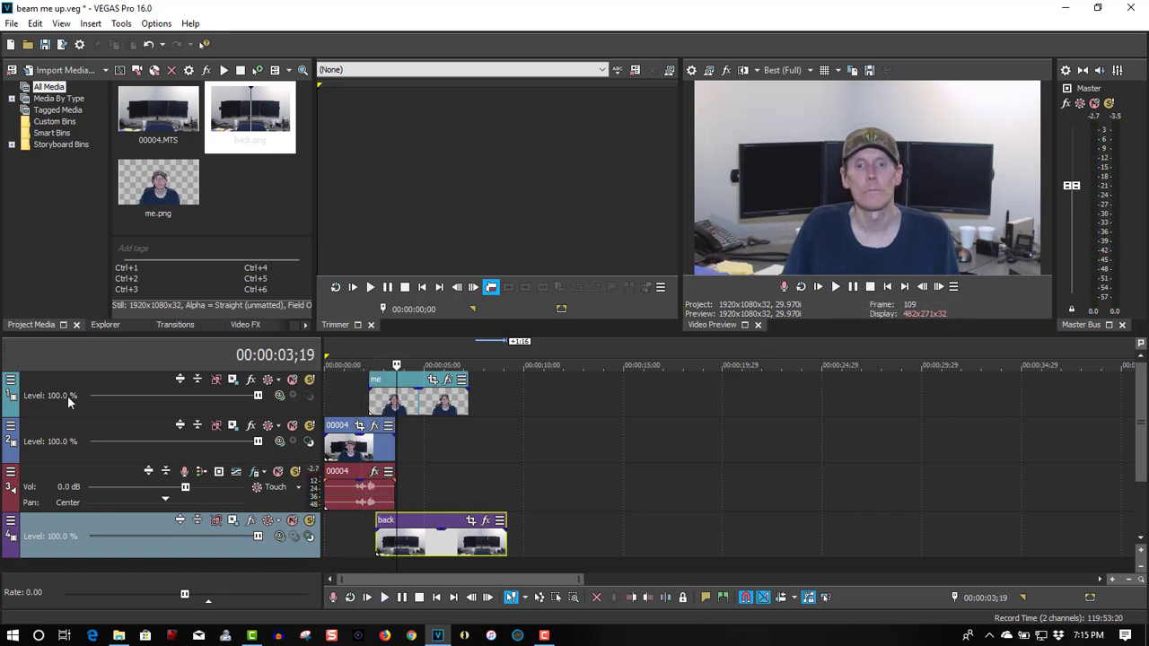
left_click(359, 360)
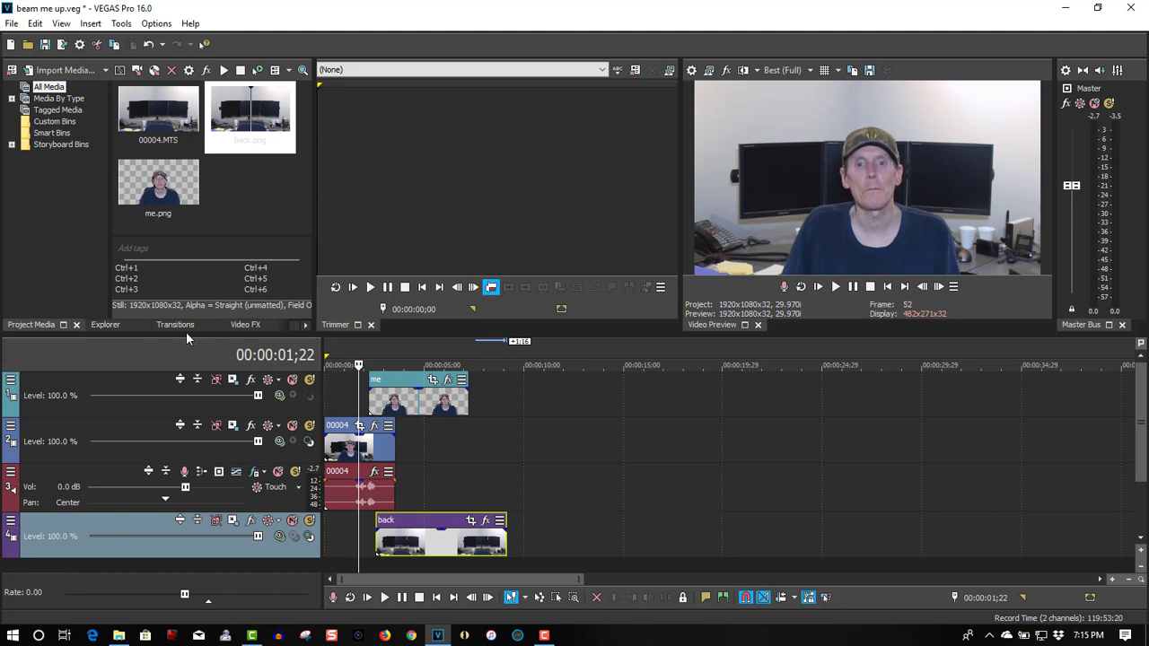
Apply the Film Grain Extreme preset (Amount 0.7400, Granularity 0.3840) to the me event.
left_click(243, 326)
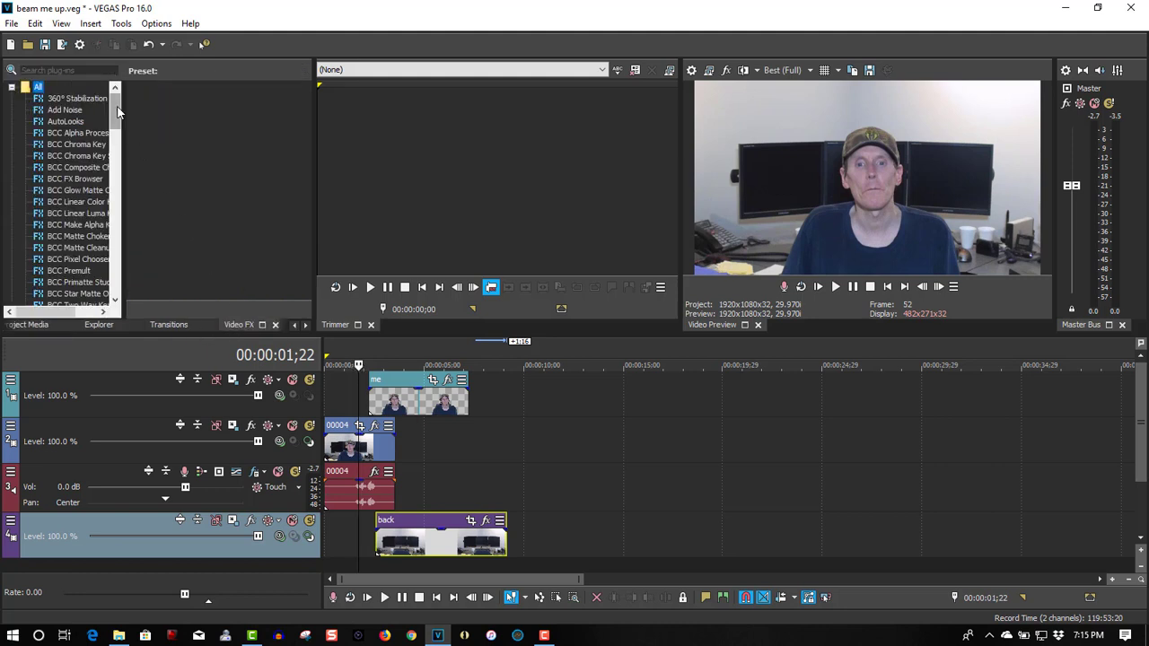
left_click_drag(117, 111, 116, 184)
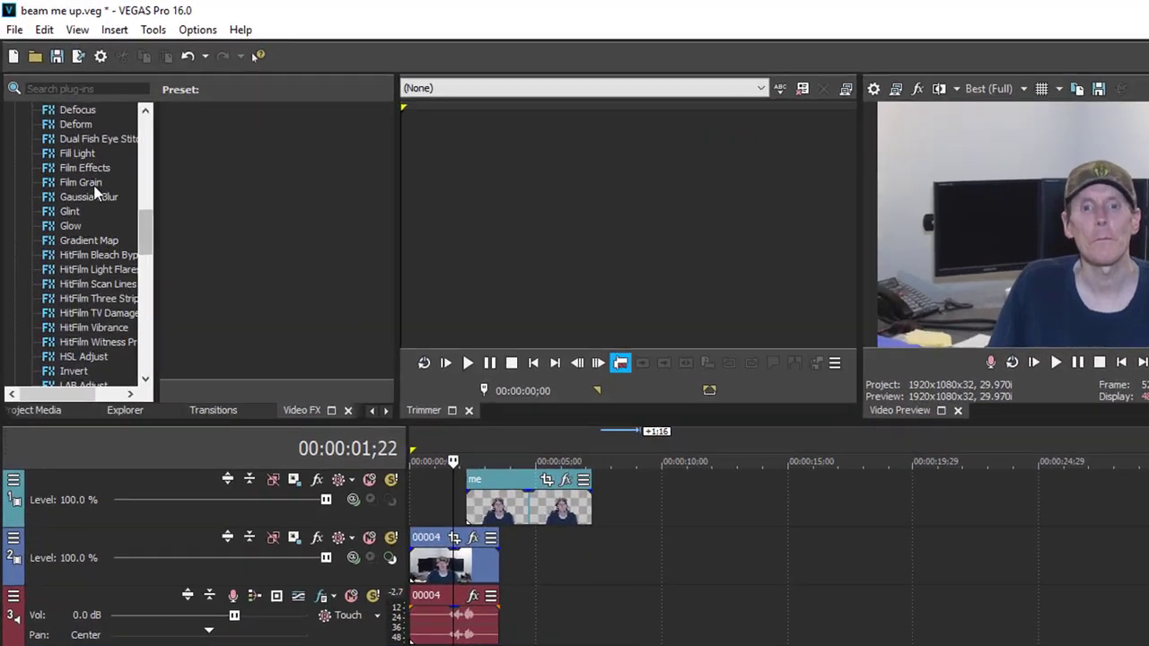
left_click(63, 143)
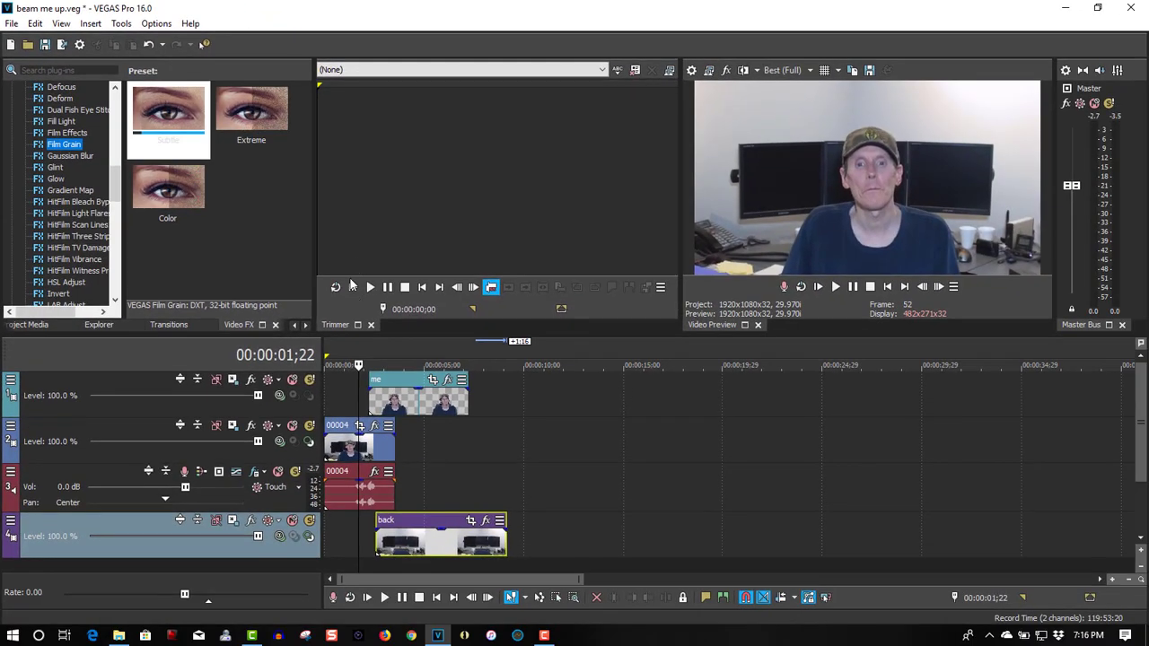
left_click_drag(257, 117, 387, 394)
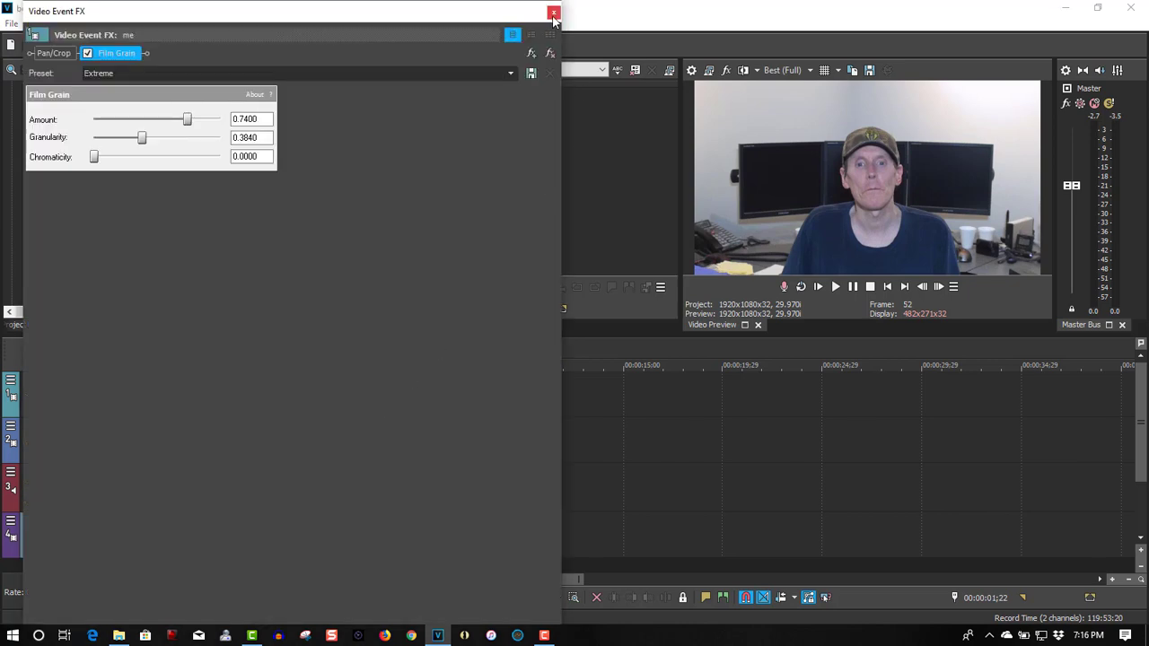
left_click(554, 13)
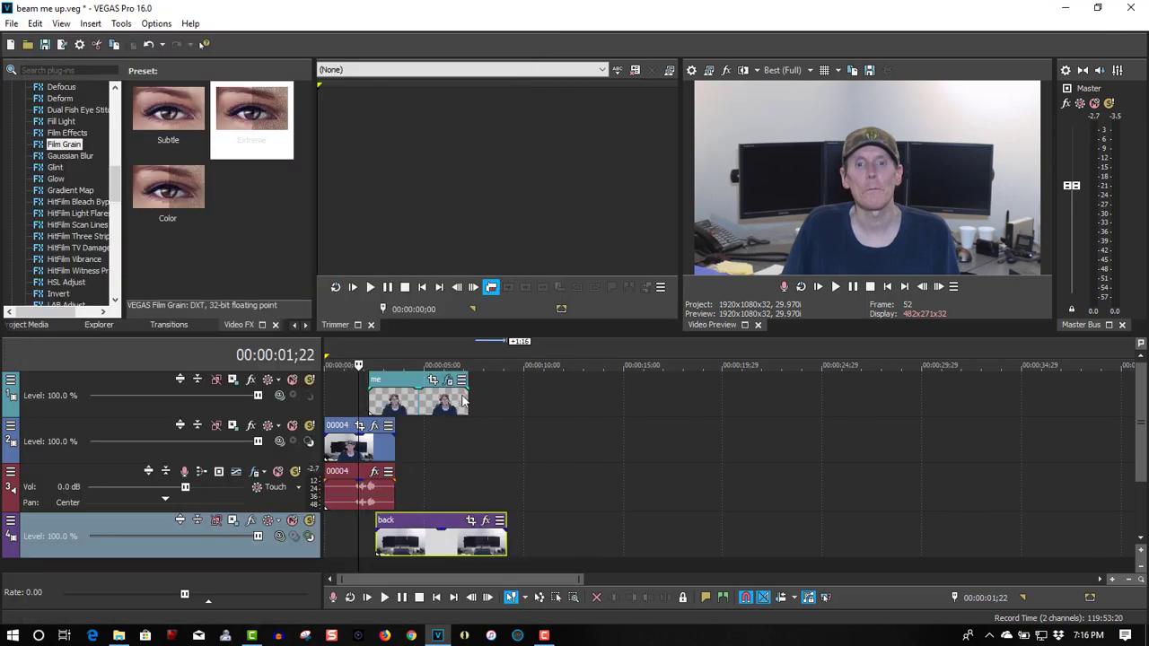
Trim the me event's end and lengthen its fade-out so the person dissolves by 00:00:05;28.
left_click_drag(465, 397, 424, 383)
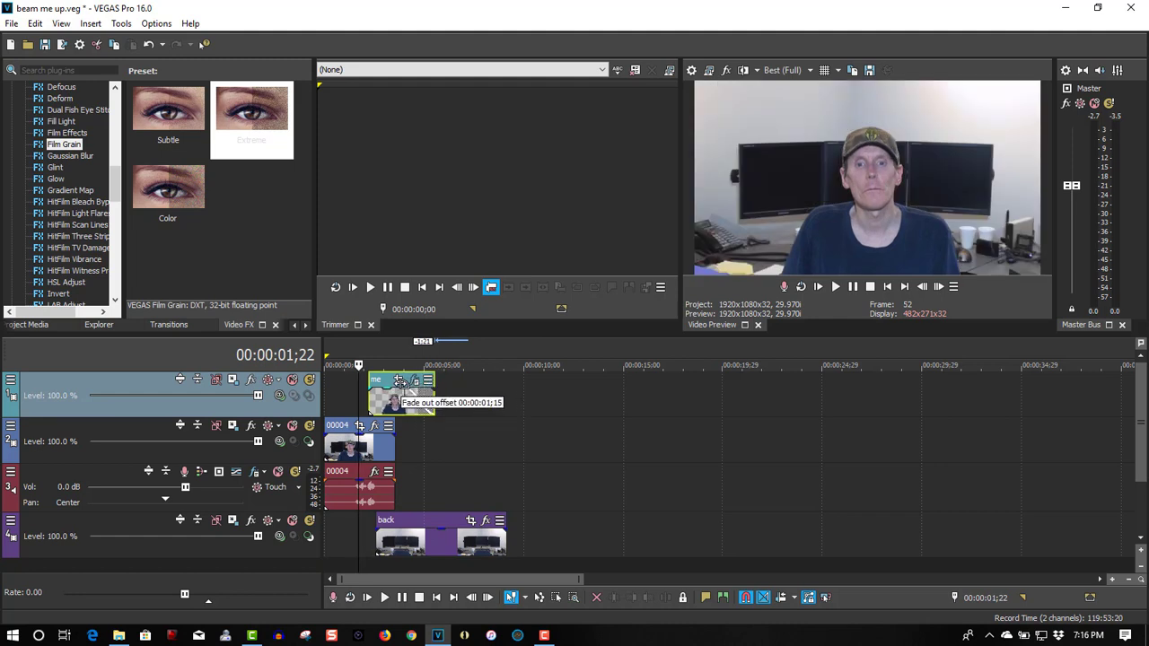
left_click_drag(400, 382, 397, 388)
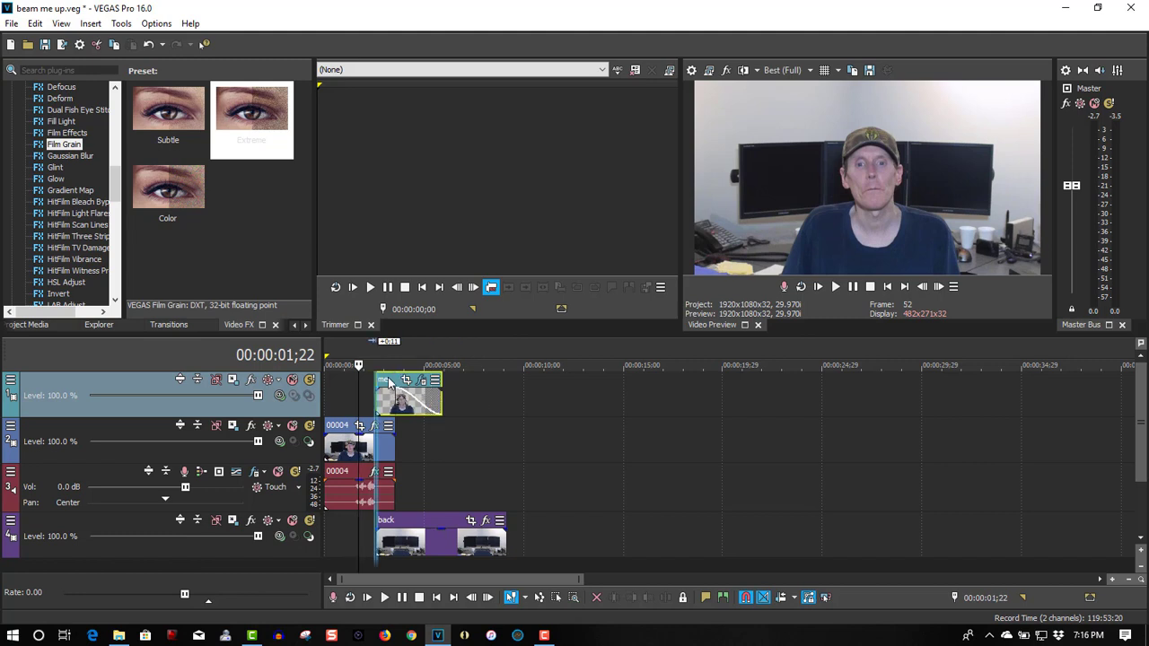
left_click(835, 286)
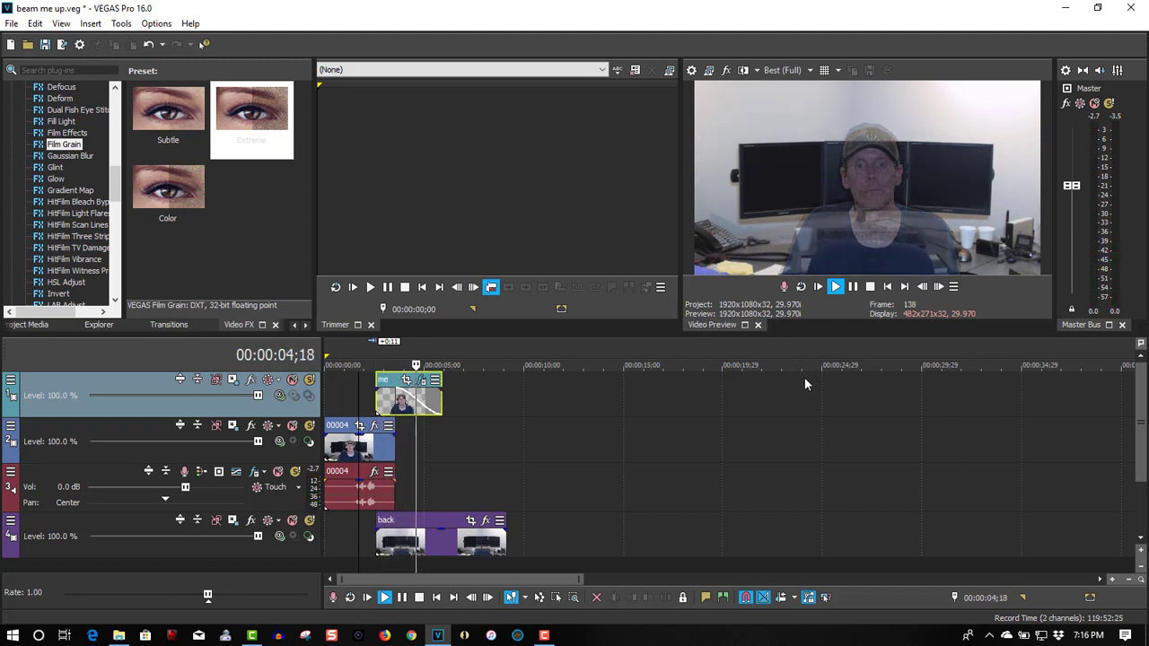
left_click(359, 362)
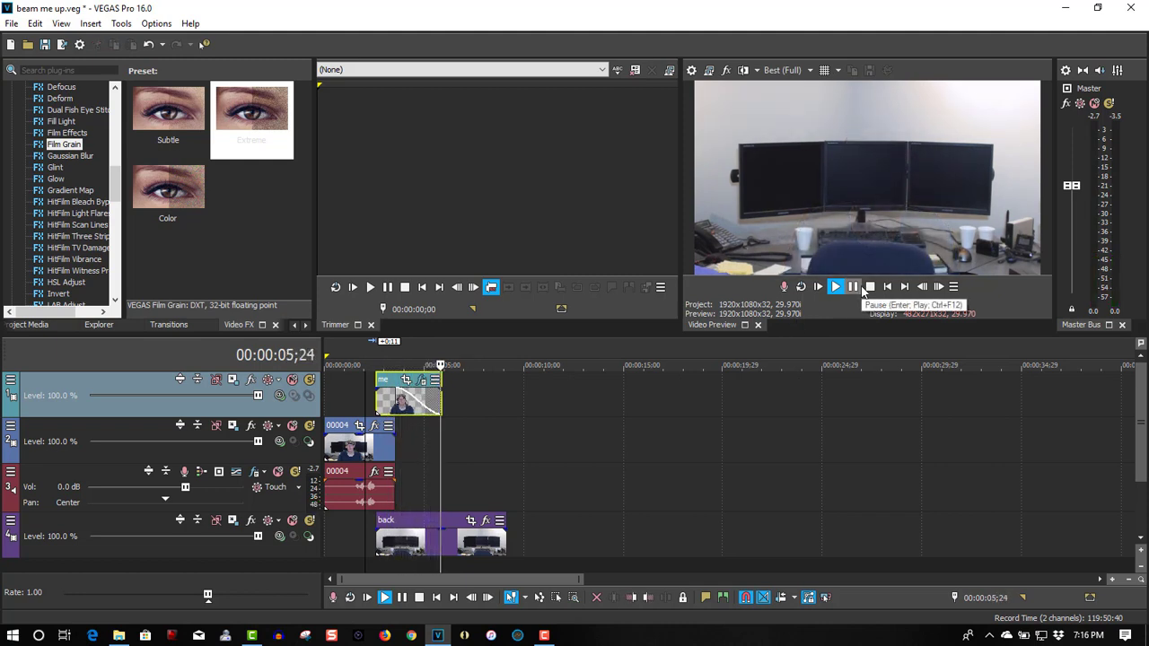
left_click(860, 287)
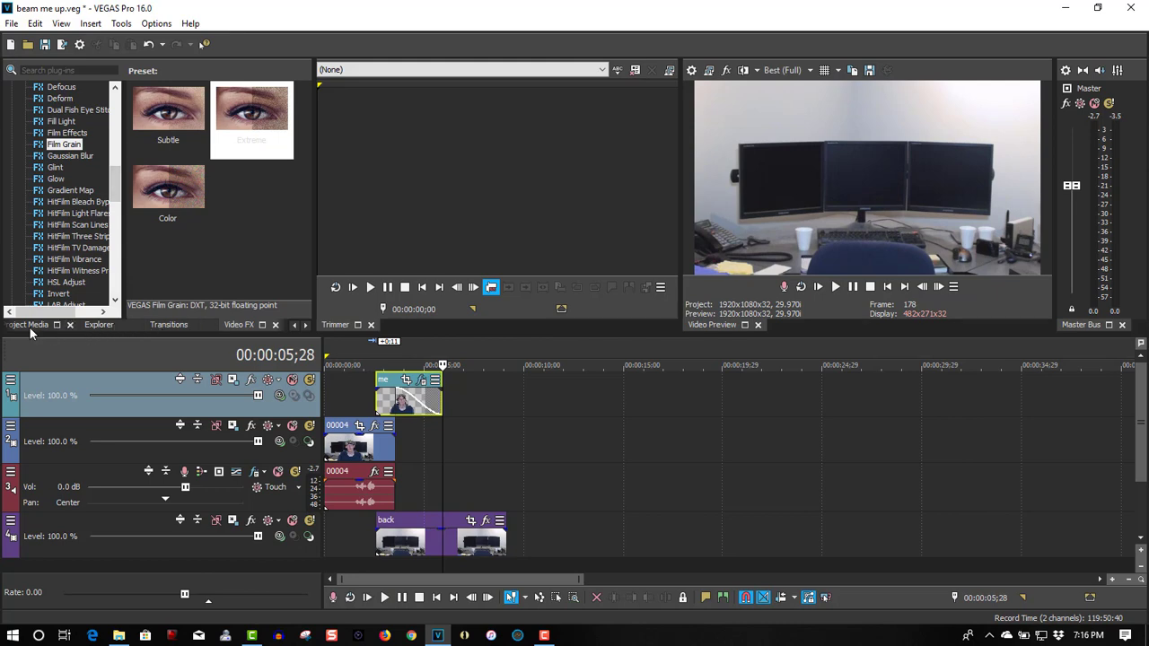
Import 'Star Trek Transporter Sound FX (2009-2013).mp3' from D:\Sound Effects.
left_click(31, 325)
left_click(61, 69)
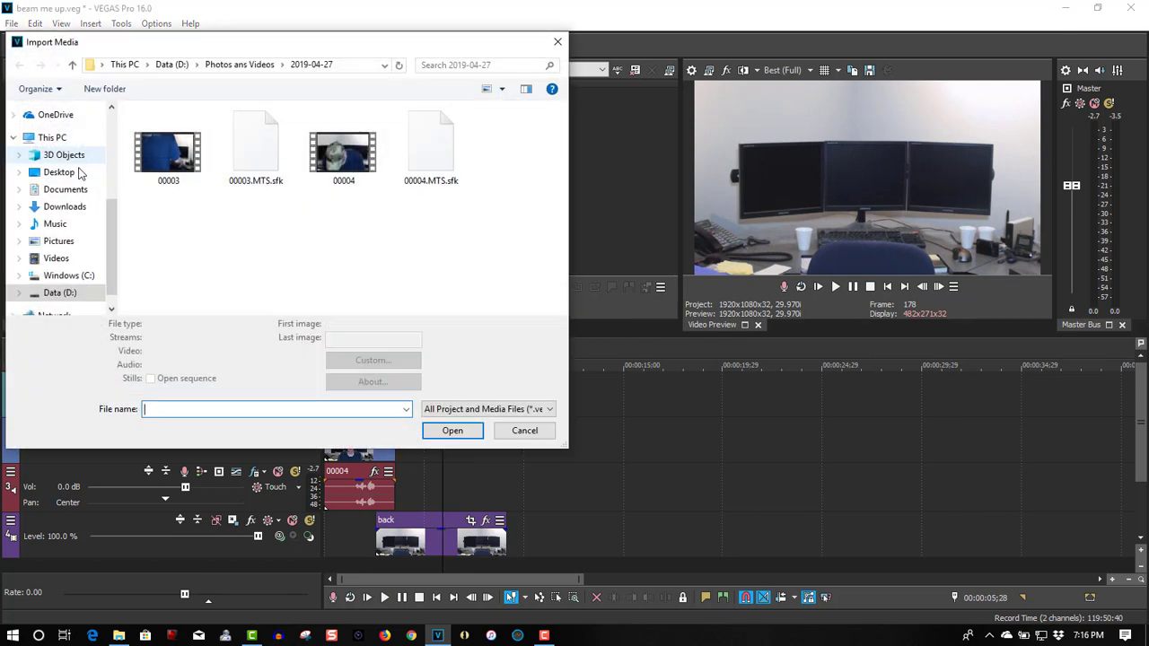
left_click(81, 295)
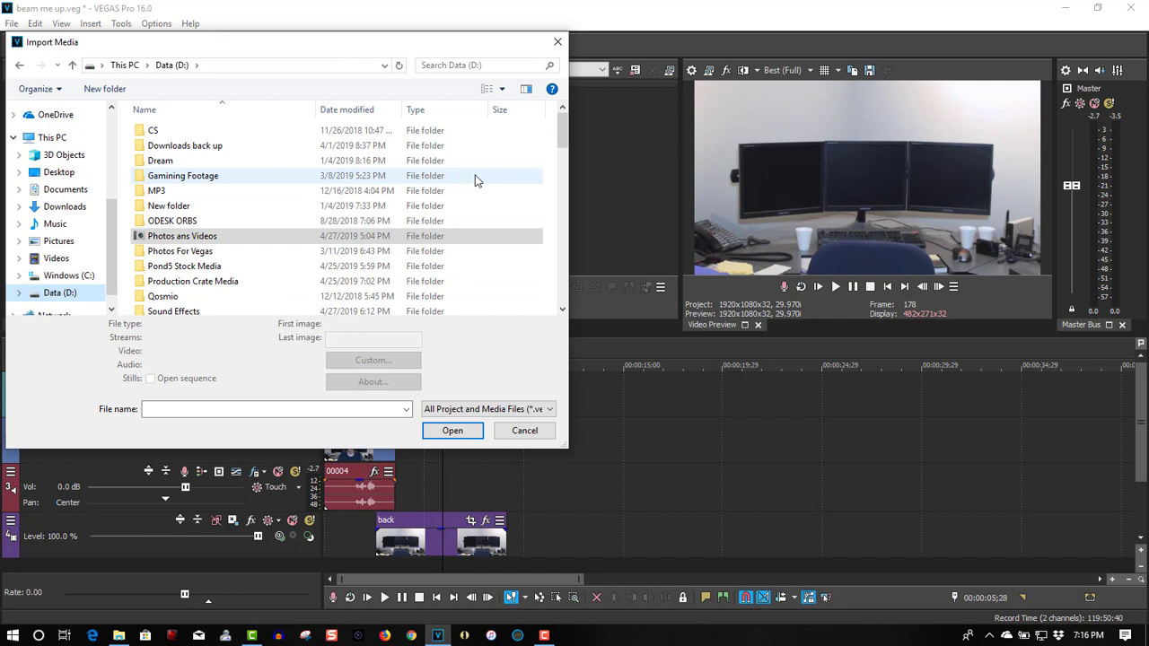
scroll(562, 139, "down", 1)
scroll(561, 139, "down", 3)
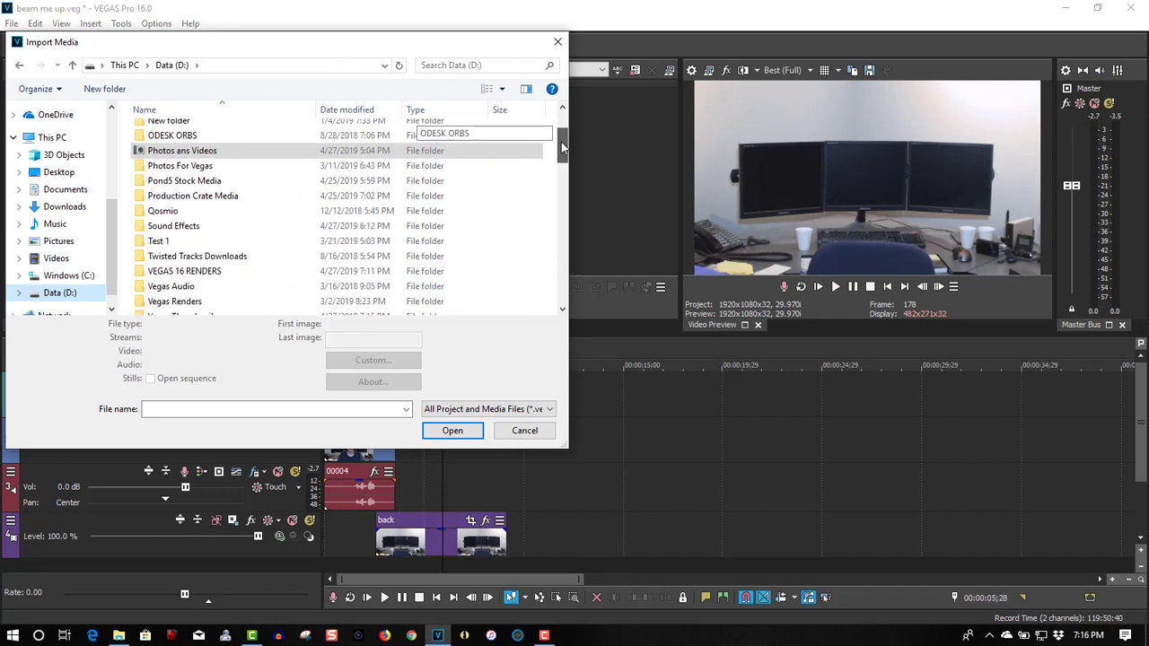
left_click(242, 222)
double_click(242, 221)
scroll(242, 221, "down", 5)
left_click(186, 410)
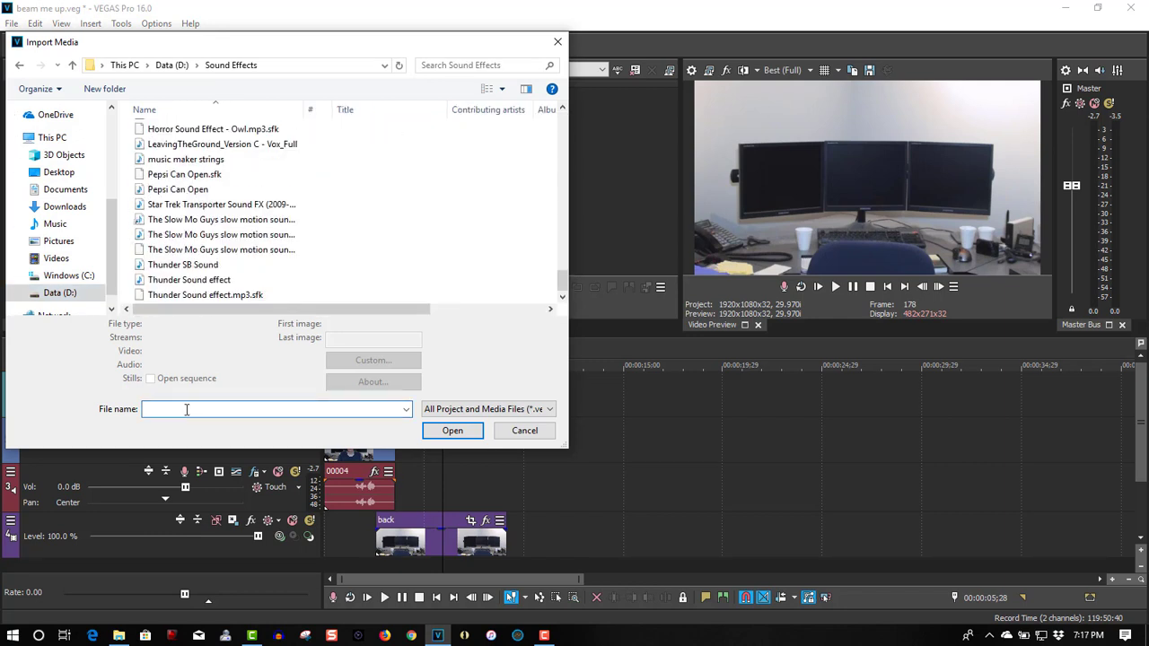
type("st")
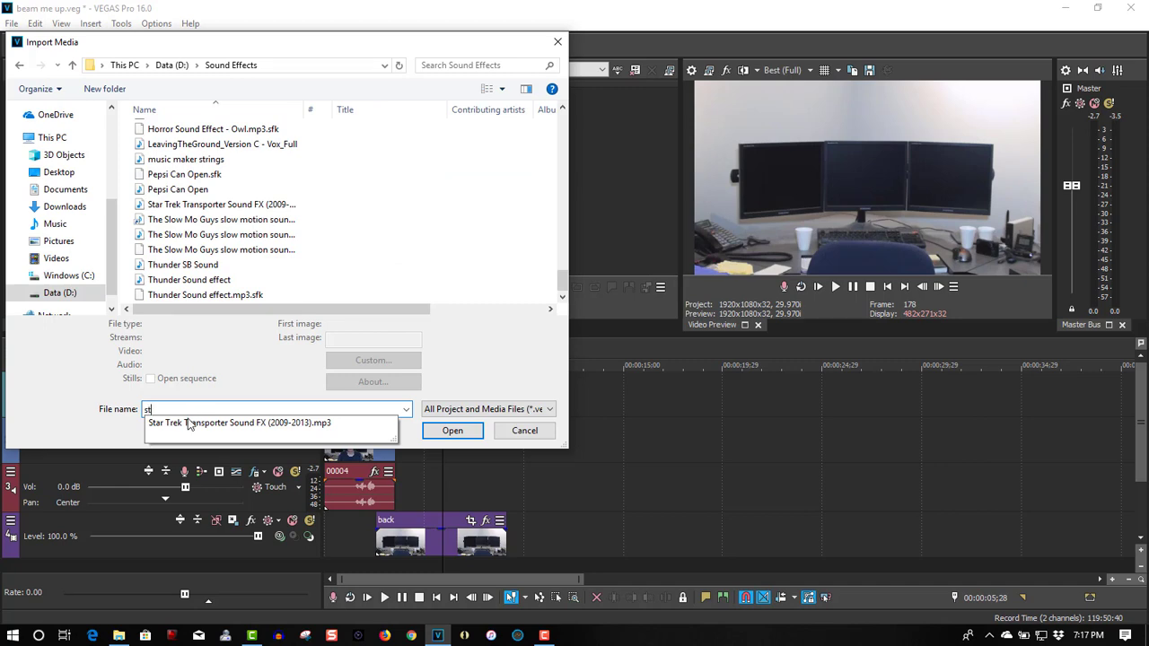
left_click(196, 431)
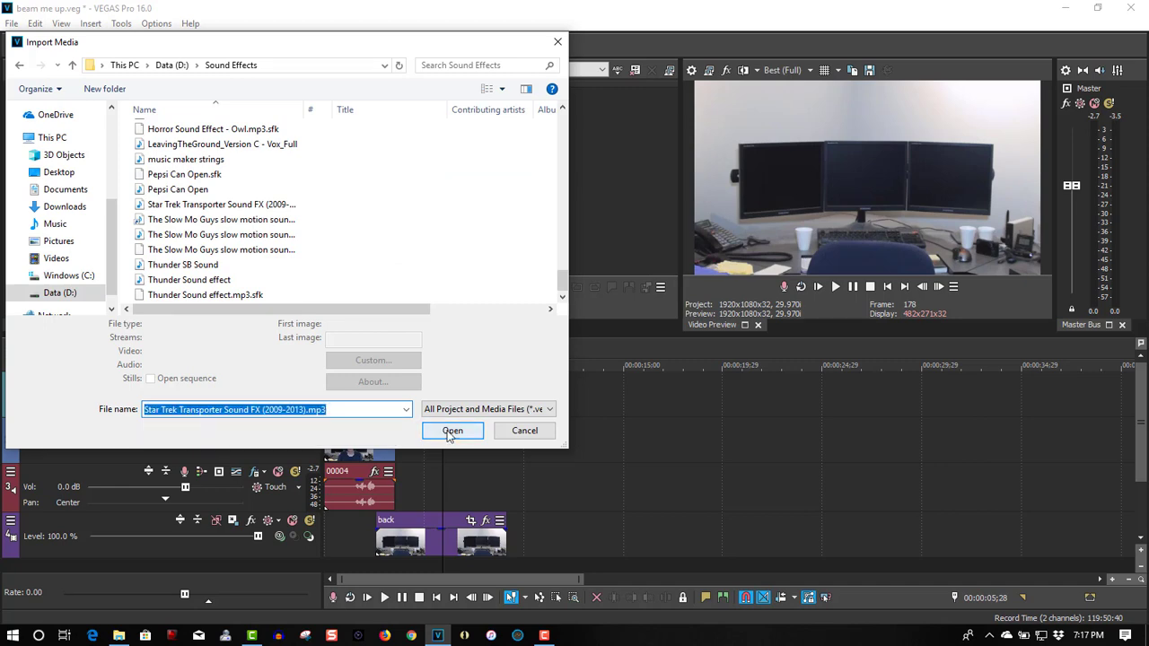
left_click(449, 430)
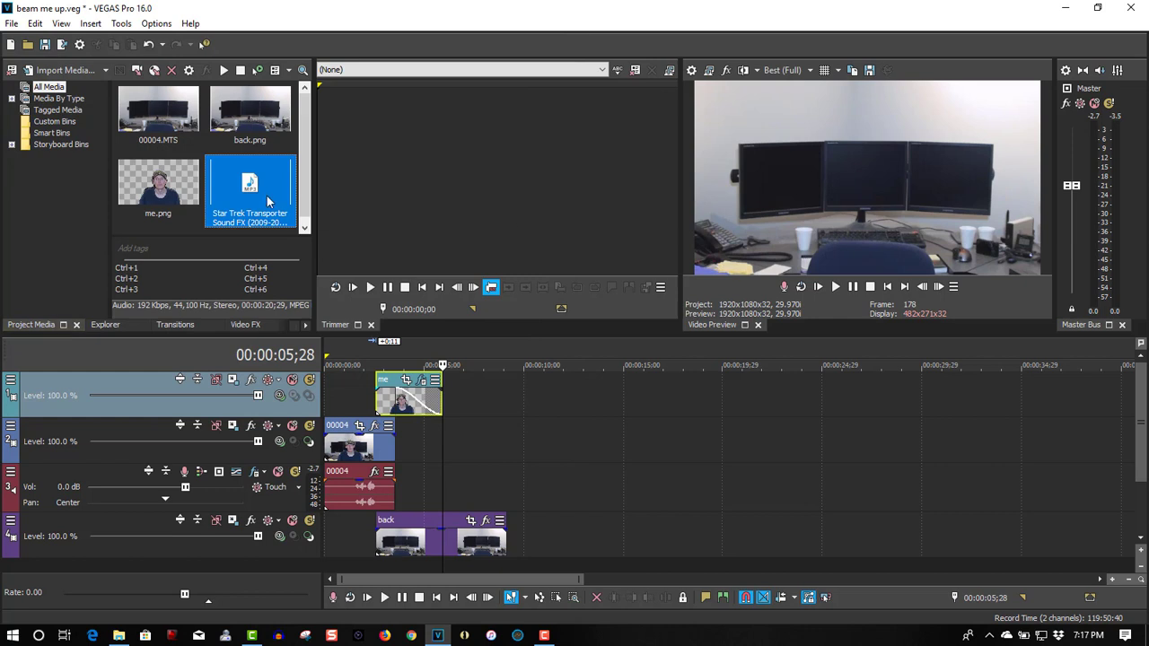
Drop the transporter MP3 onto a new audio track, aligning its start with the beam-out.
left_click_drag(270, 199, 377, 539)
left_click(374, 485)
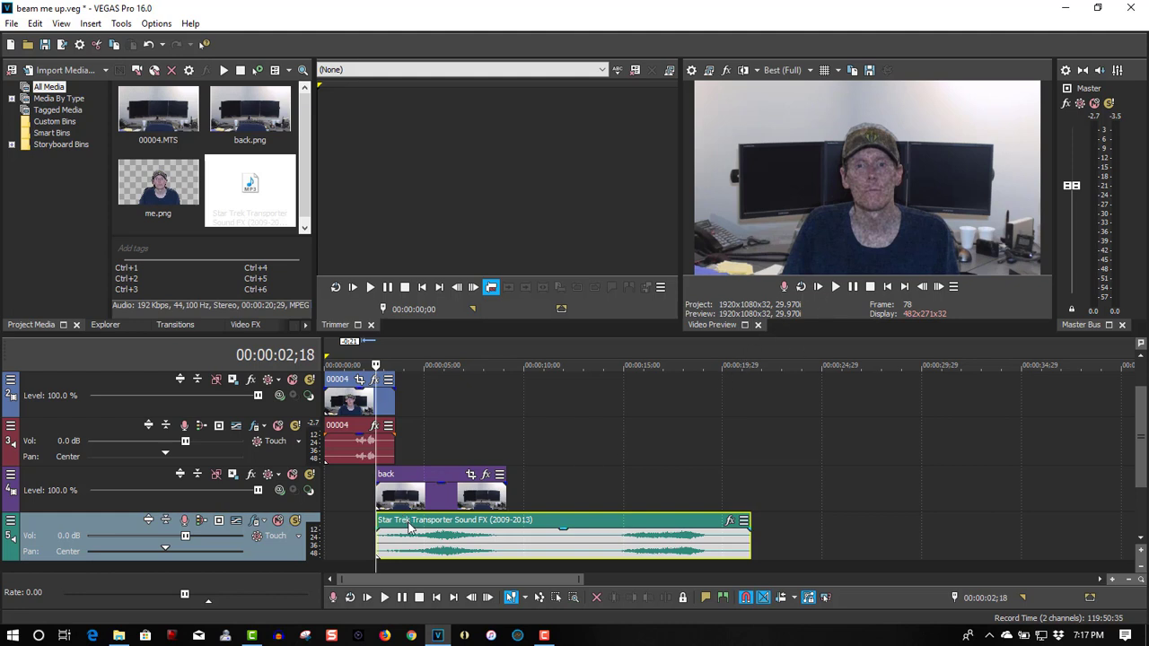
key("space")
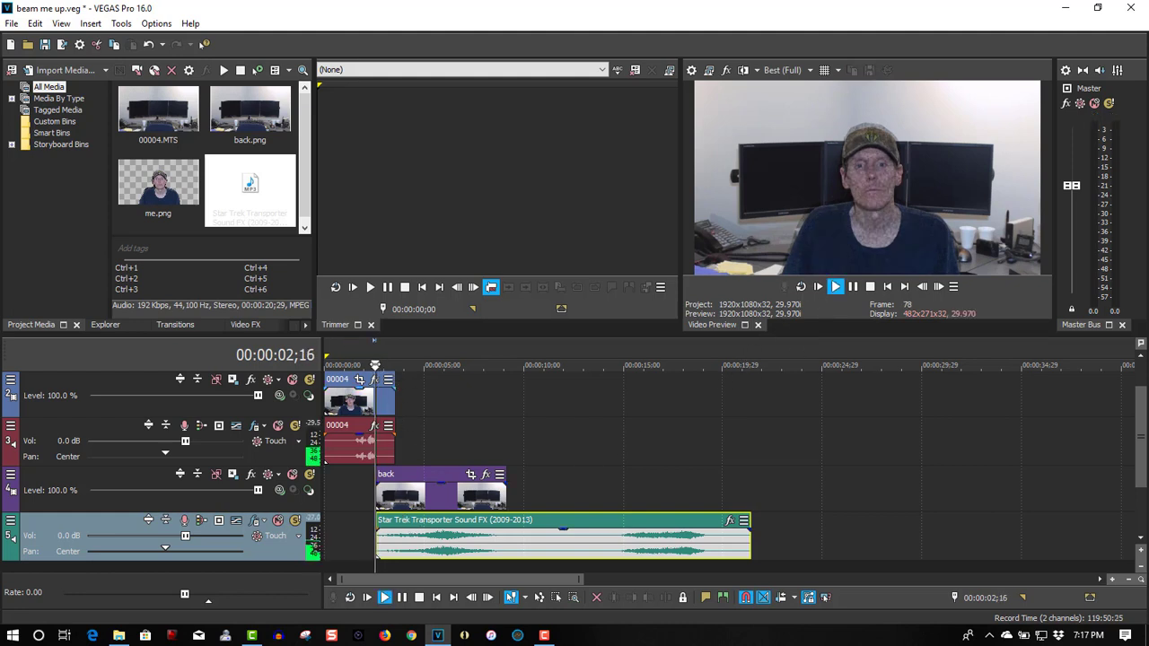
left_click(368, 364)
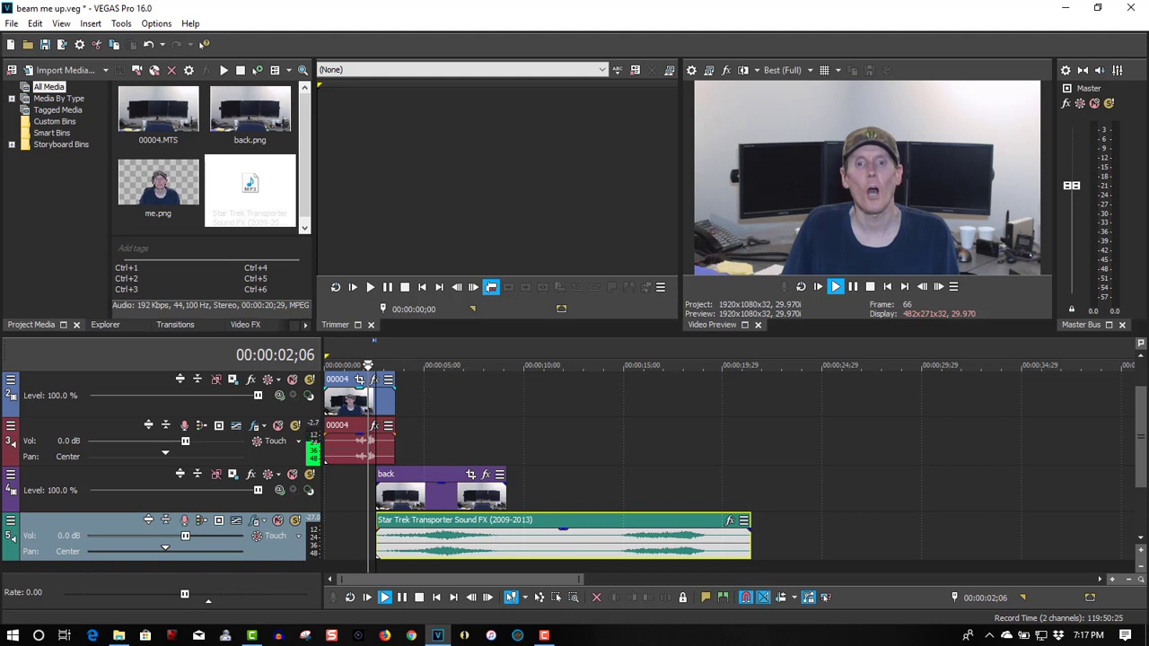
key("space")
left_click_drag(404, 518, 396, 524)
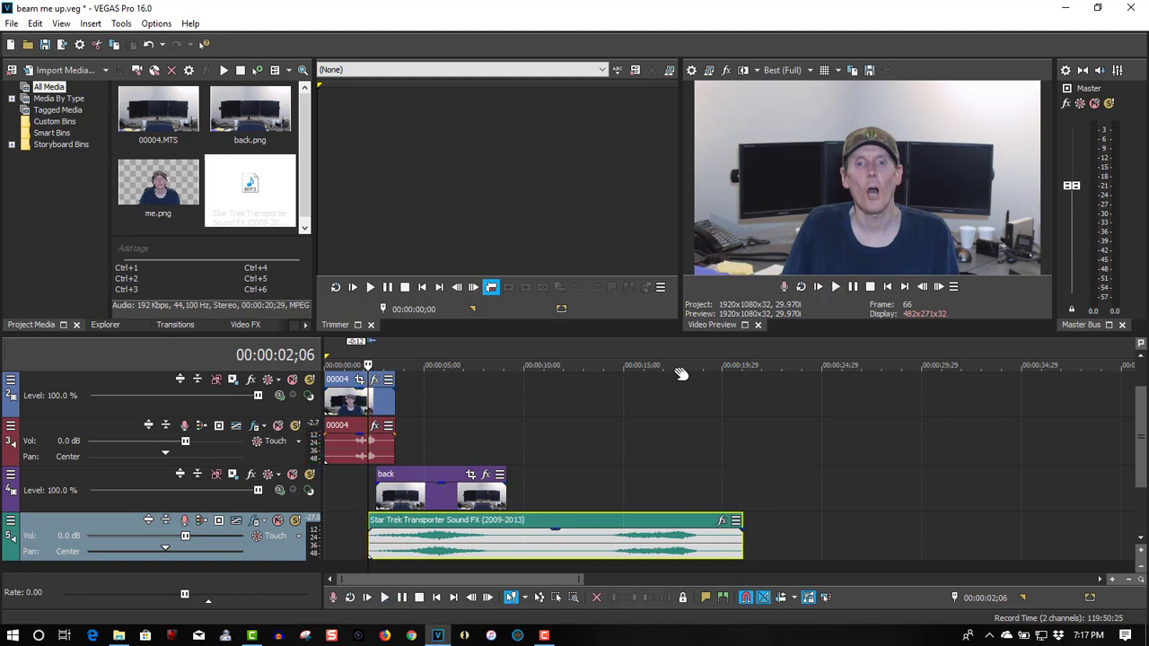
left_click(834, 287)
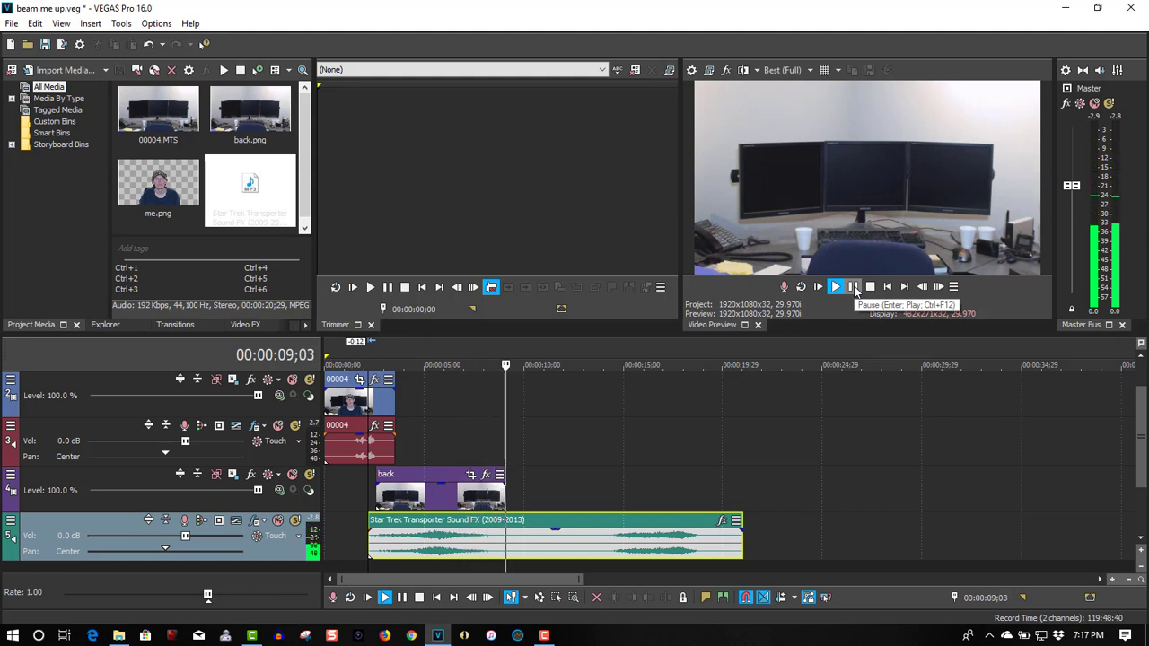
left_click(854, 287)
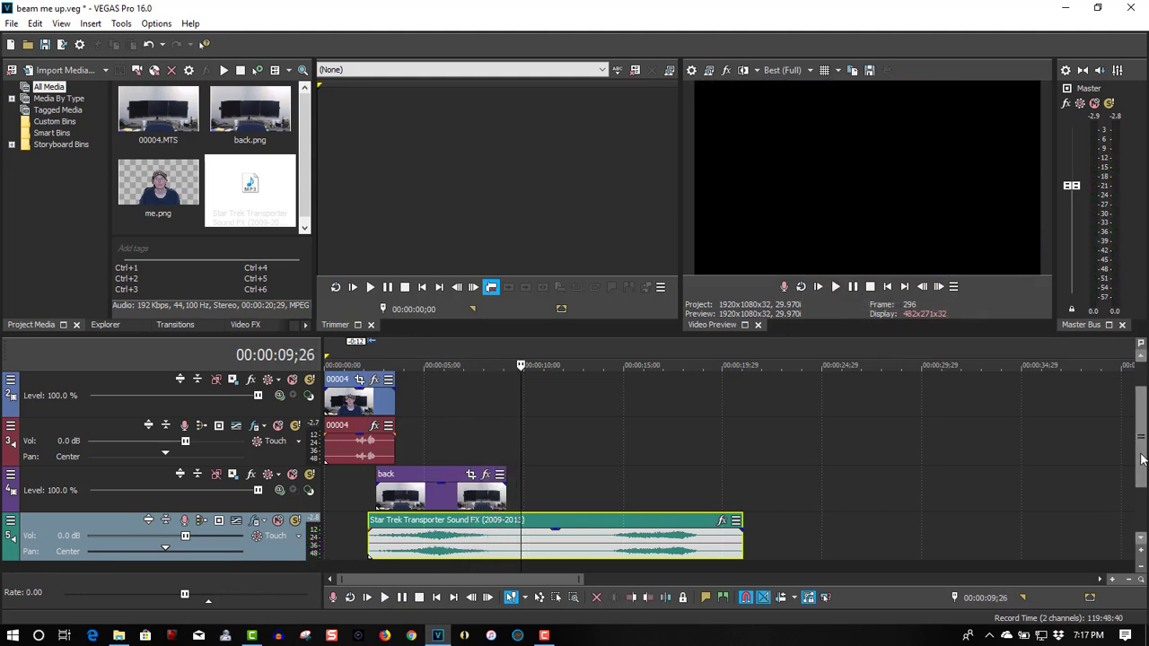
scroll(1142, 401, "up", 1)
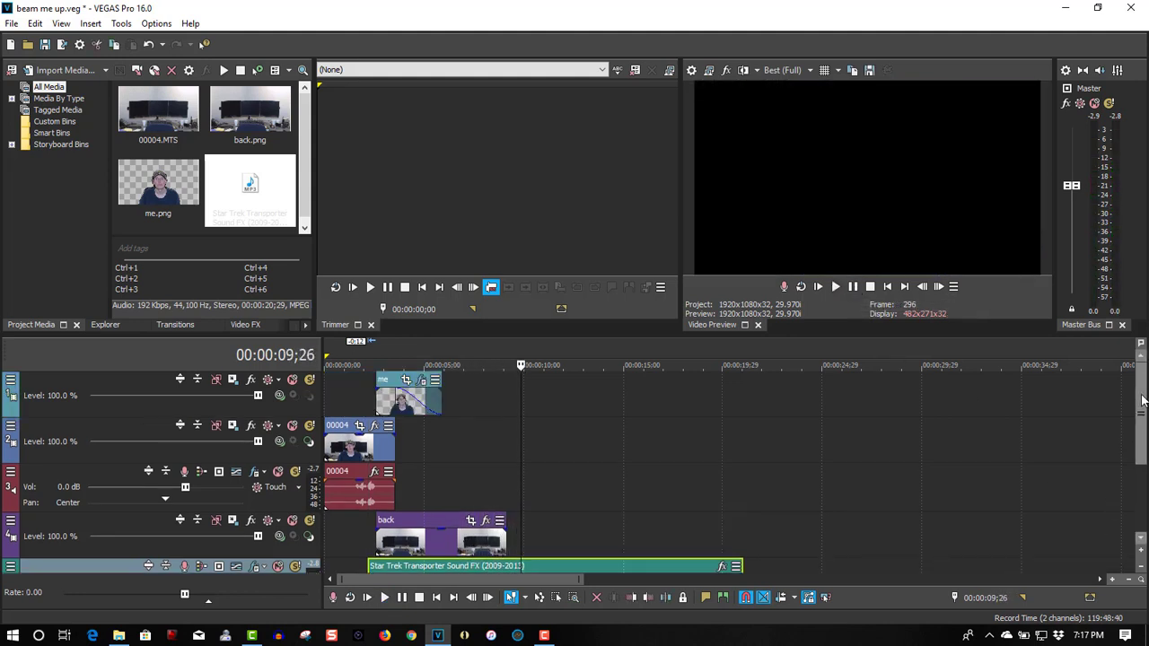
left_click(358, 356)
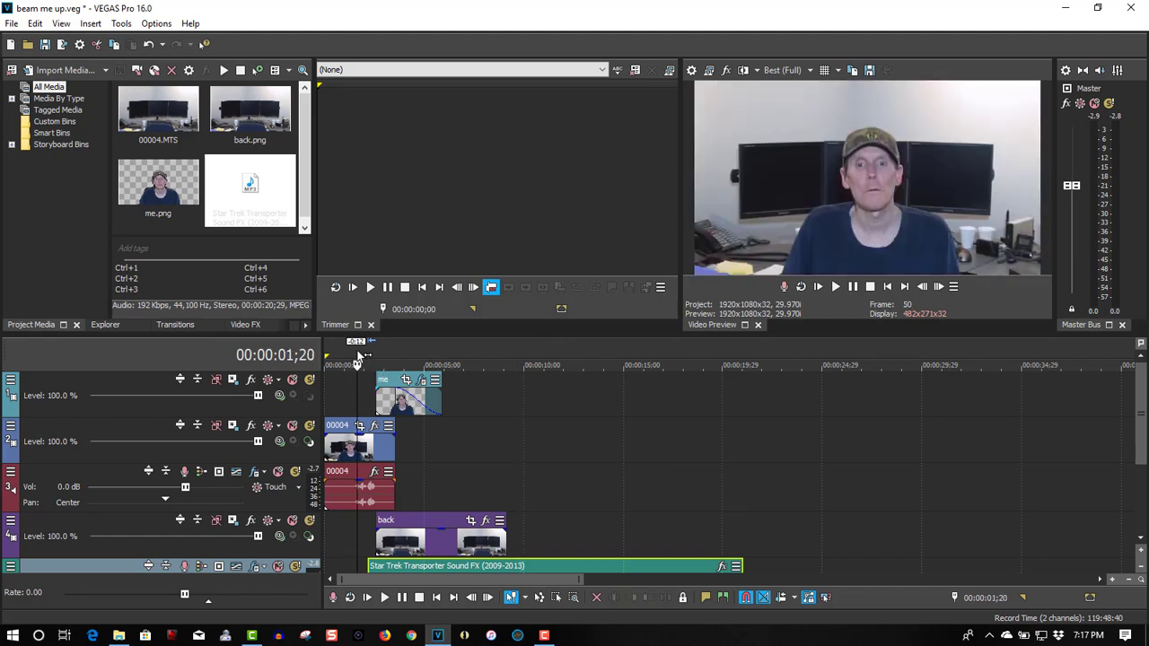